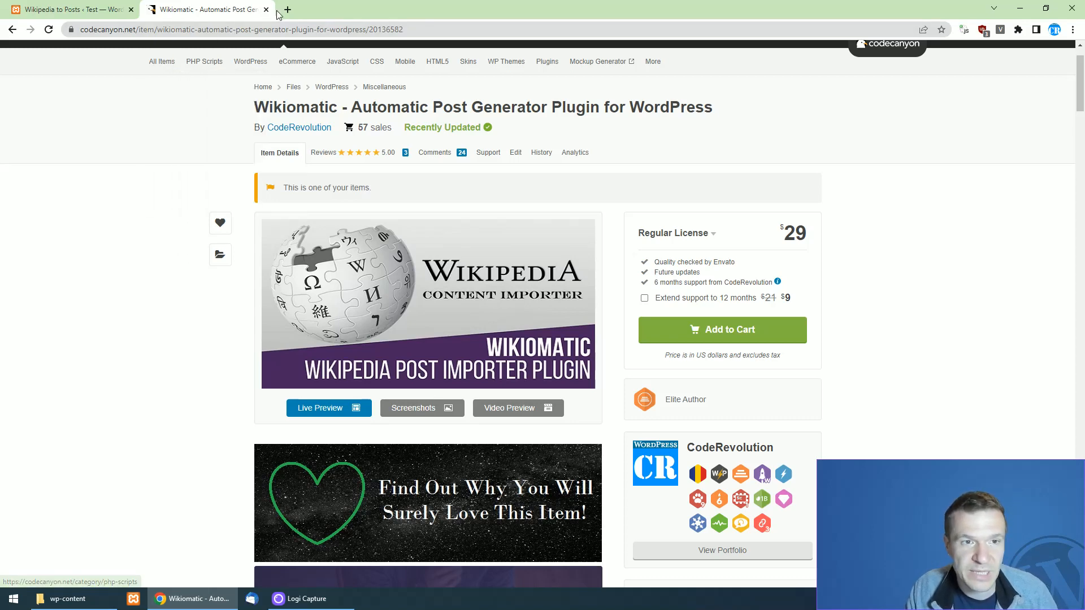
Step: Switch to the Wikipedia to Posts page and review the new rule's advanced settings
{"action": "left_click", "coordinate": [113, 9]}
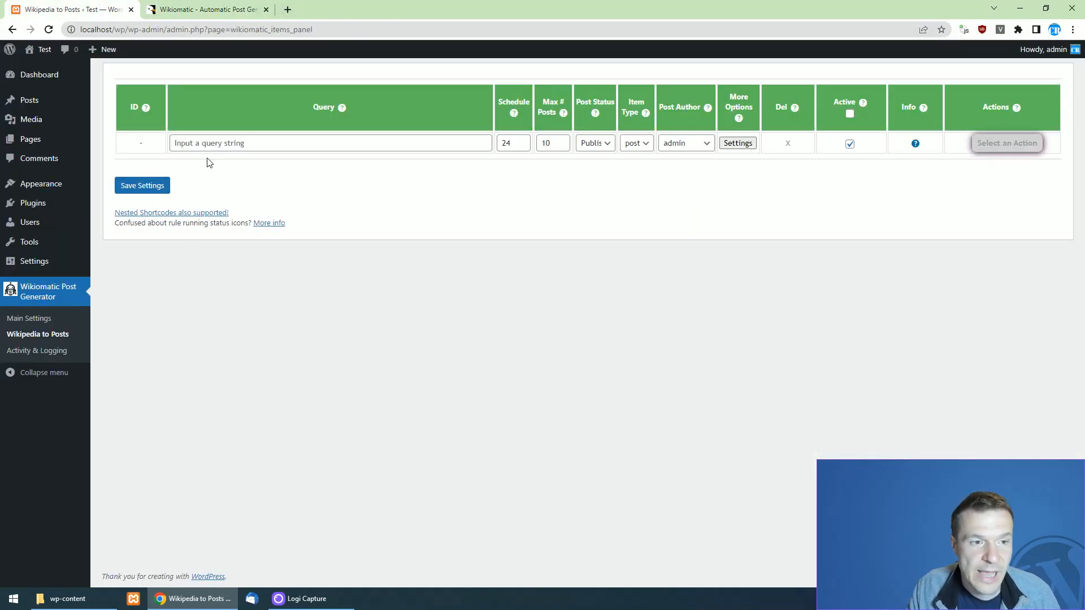
{"action": "left_click", "coordinate": [738, 142]}
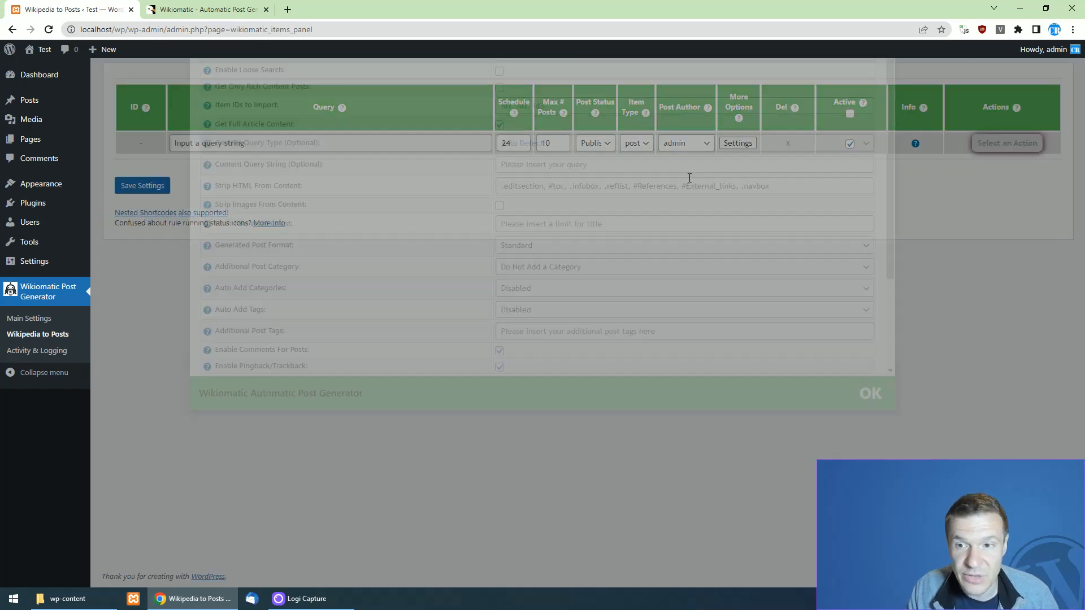
{"action": "scroll", "coordinate": [464, 339], "scroll_direction": "down", "scroll_amount": 2}
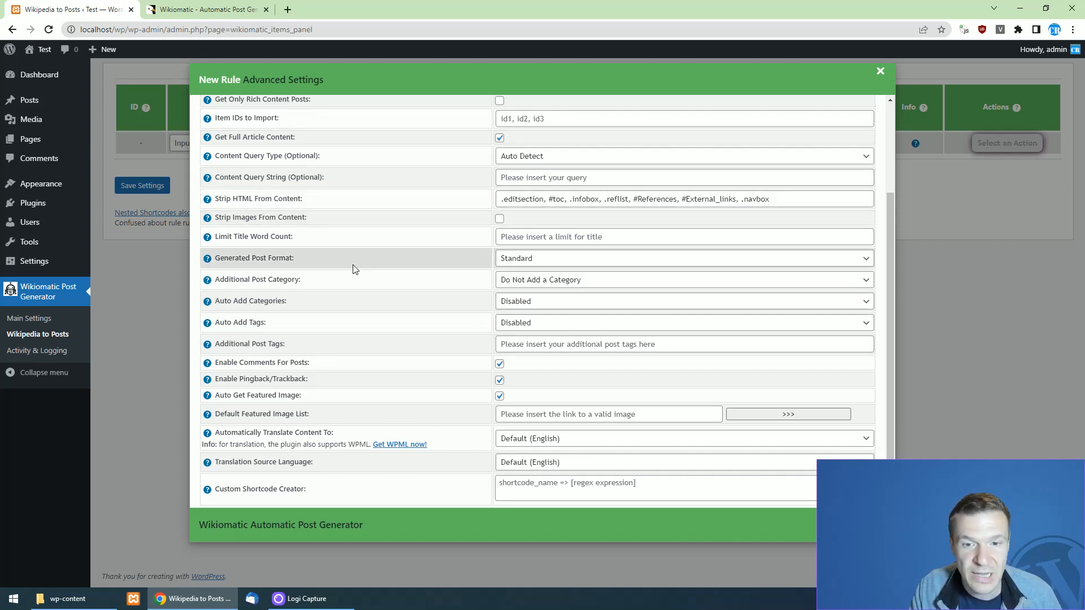
{"action": "left_click", "coordinate": [174, 169]}
Step: Set the new rule's query to Florida and its maximum number of posts to 1
{"action": "left_click", "coordinate": [192, 145]}
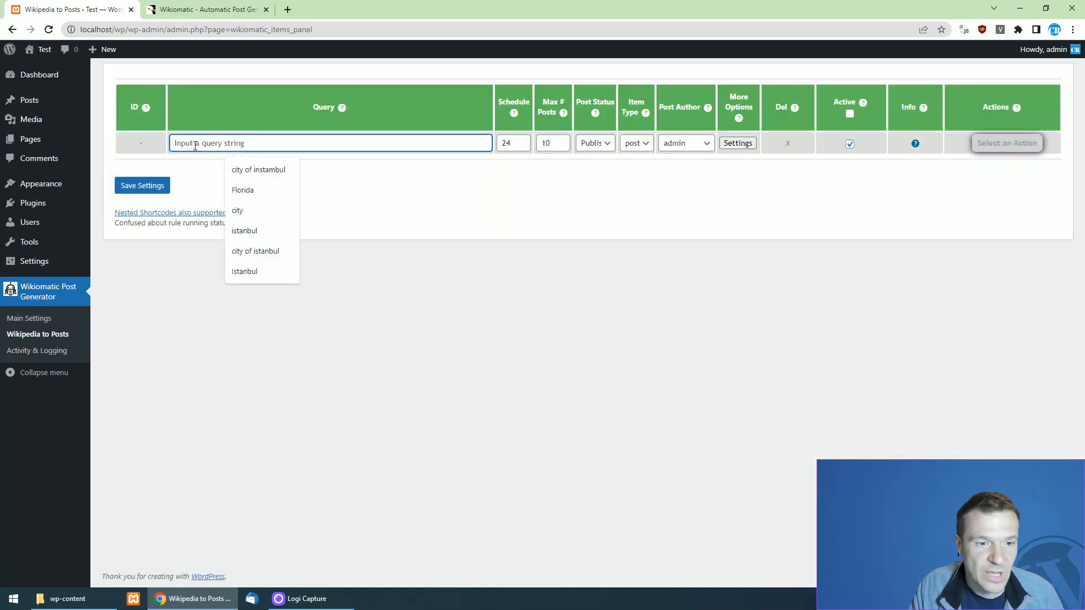
{"action": "type", "text": "Florida"}
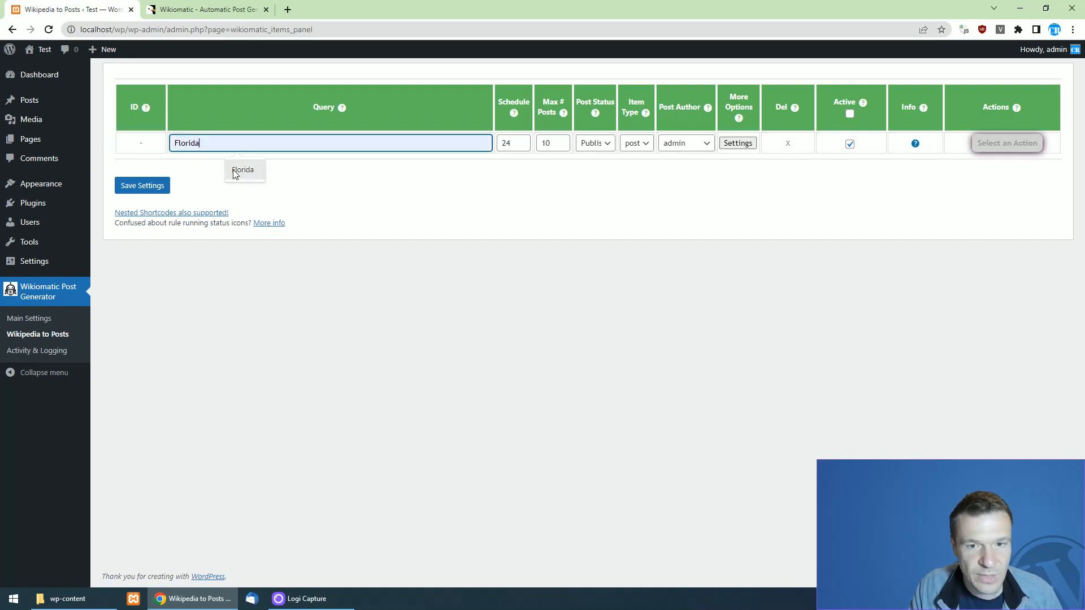
{"action": "left_click", "coordinate": [554, 143]}
{"action": "key", "text": "BackSpace"}
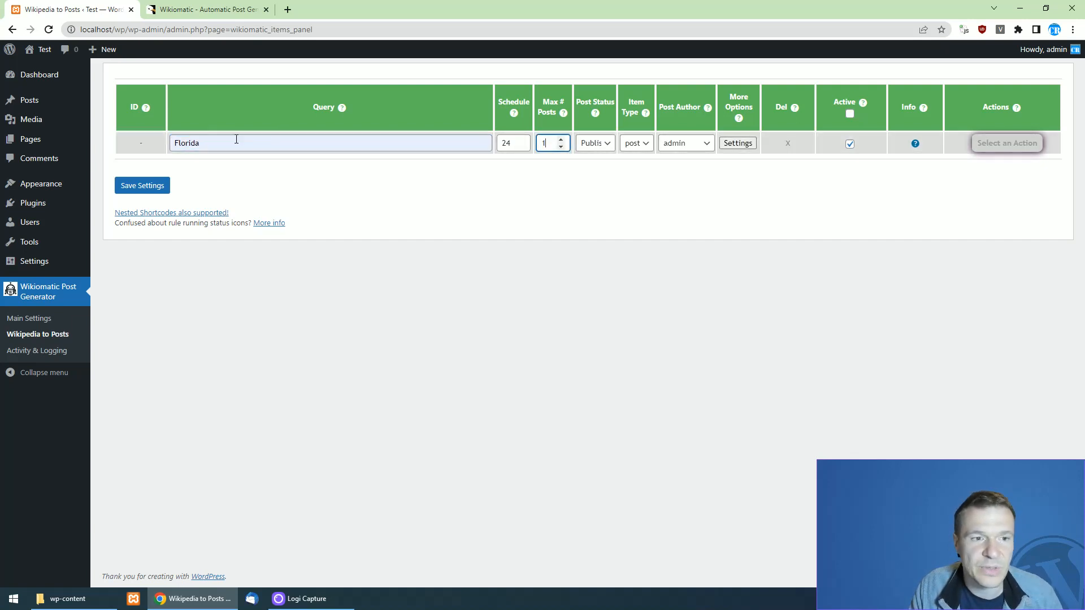
Step: Search the web for "Florida wikipedia" in a new tab and open the English Wikipedia article on Florida
{"action": "left_click", "coordinate": [226, 139]}
{"action": "key", "text": "ctrl+a"}
{"action": "key", "text": "ctrl+c"}
{"action": "left_click", "coordinate": [287, 10]}
{"action": "key", "text": "ctrl+v"}
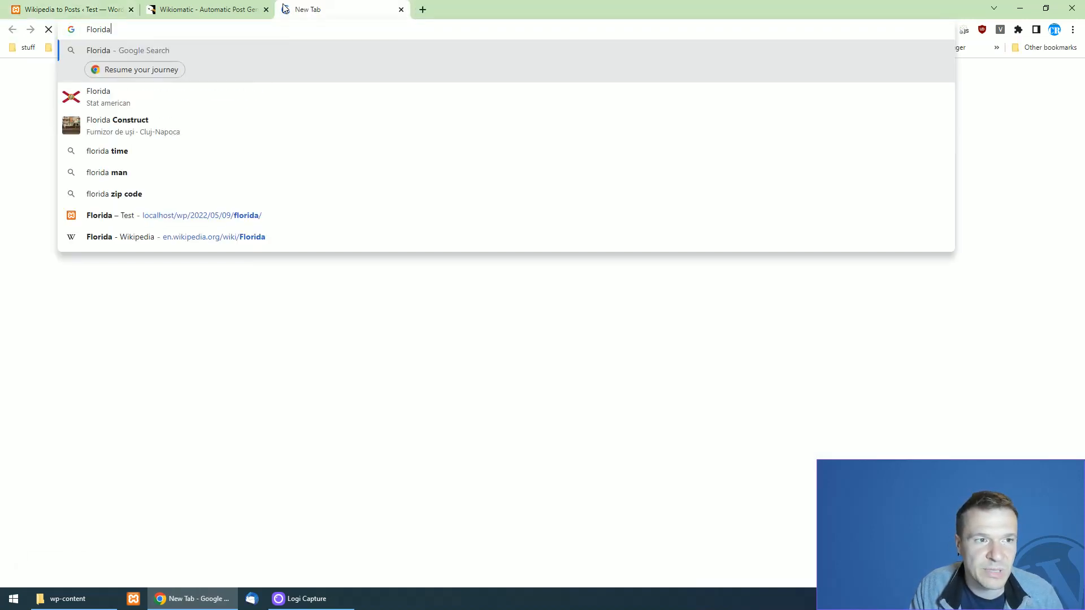
{"action": "type", "text": "wikipedia"}
{"action": "key", "text": "Return"}
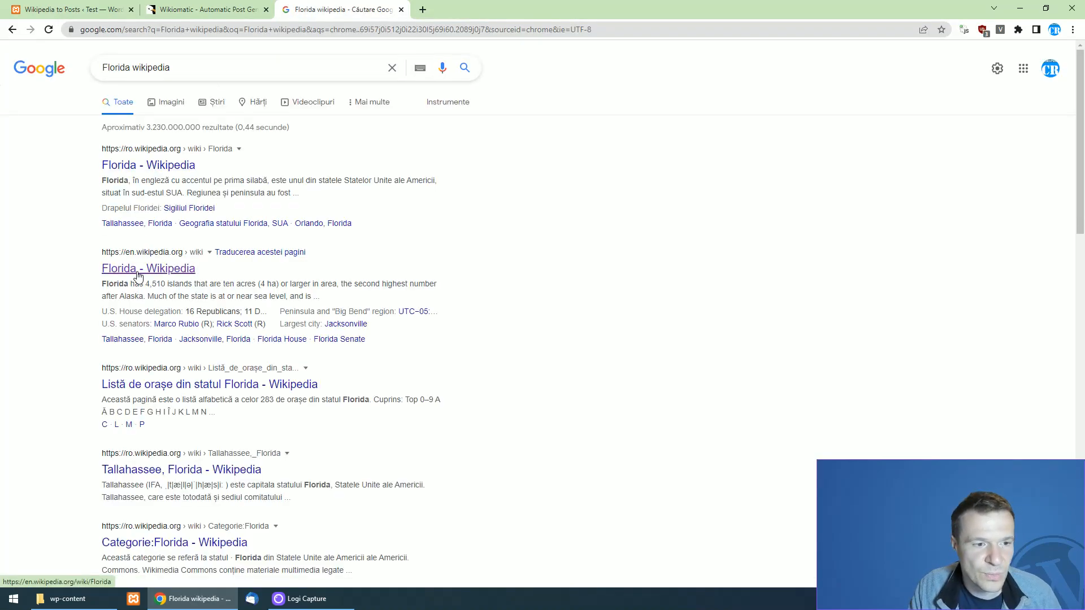
{"action": "left_click", "coordinate": [138, 271]}
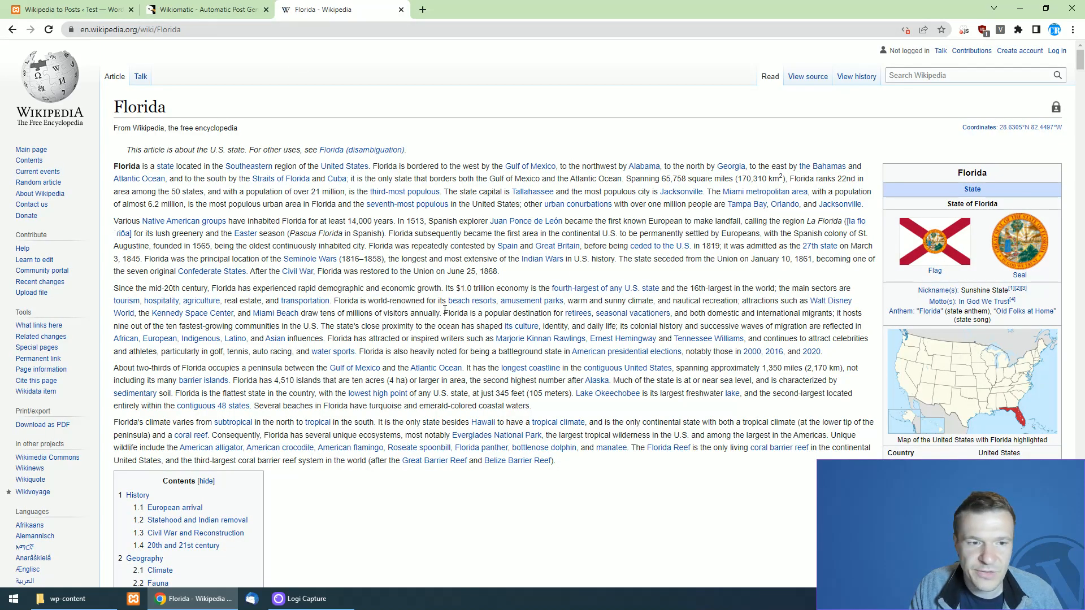
Step: Save the Florida rule and review the Content Query Type and Content Query String options in its advanced settings
{"action": "left_click", "coordinate": [67, 9]}
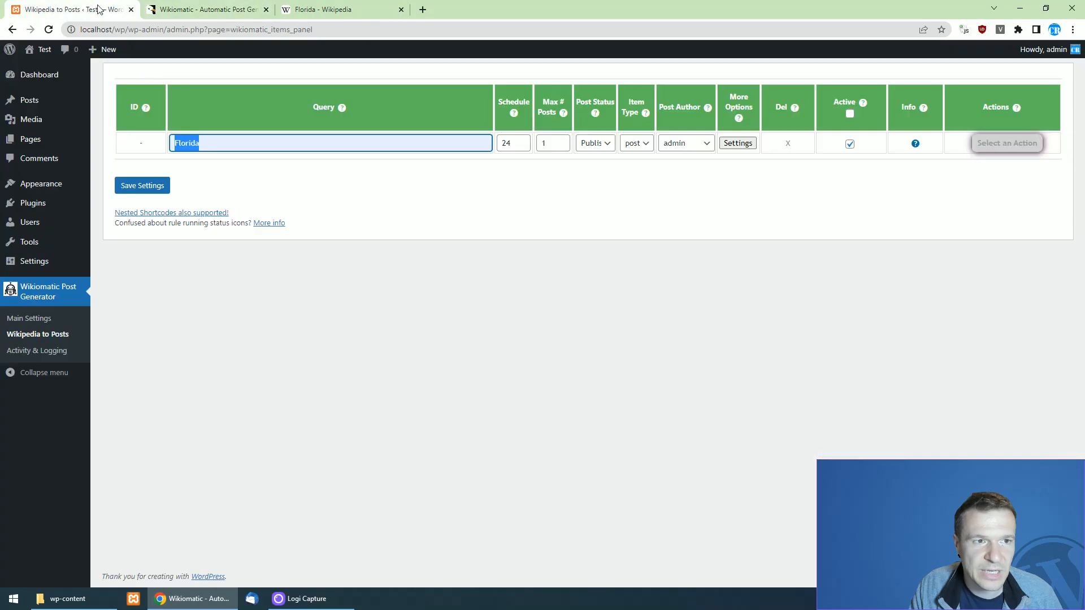
{"action": "left_click", "coordinate": [151, 189]}
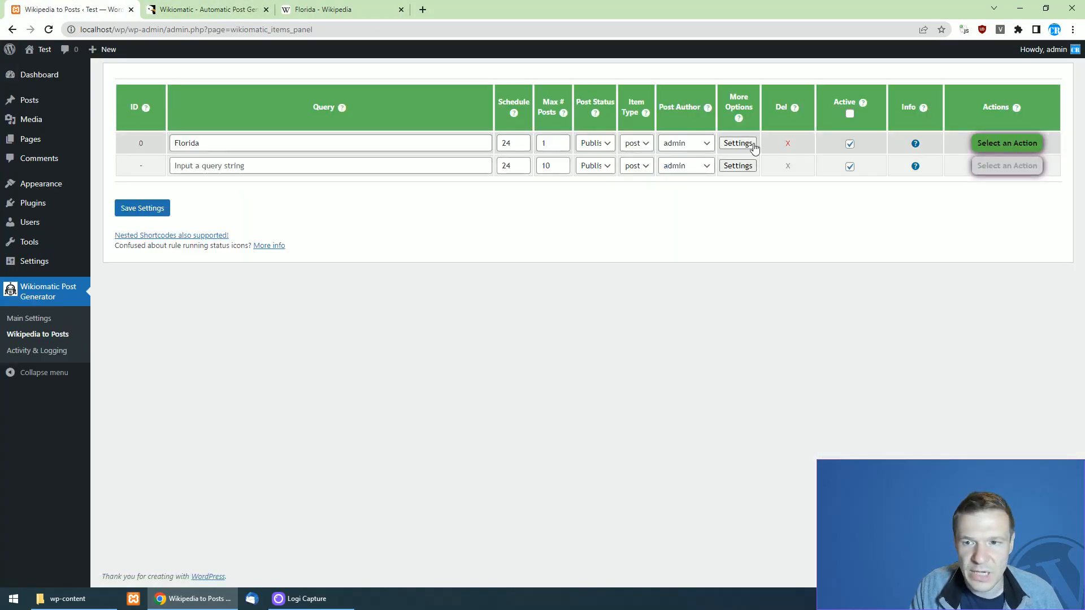
{"action": "left_click", "coordinate": [737, 143]}
{"action": "scroll", "coordinate": [423, 346], "scroll_direction": "down", "scroll_amount": 3}
{"action": "scroll", "coordinate": [395, 283], "scroll_direction": "up", "scroll_amount": 2}
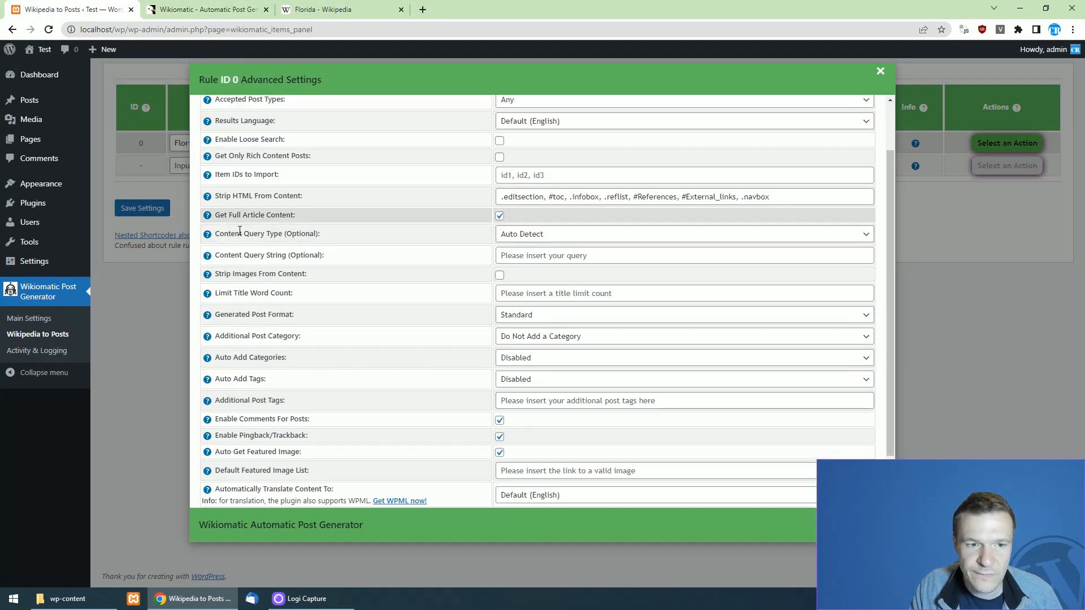
{"action": "left_click_drag", "start_coordinate": [216, 234], "coordinate": [283, 234]}
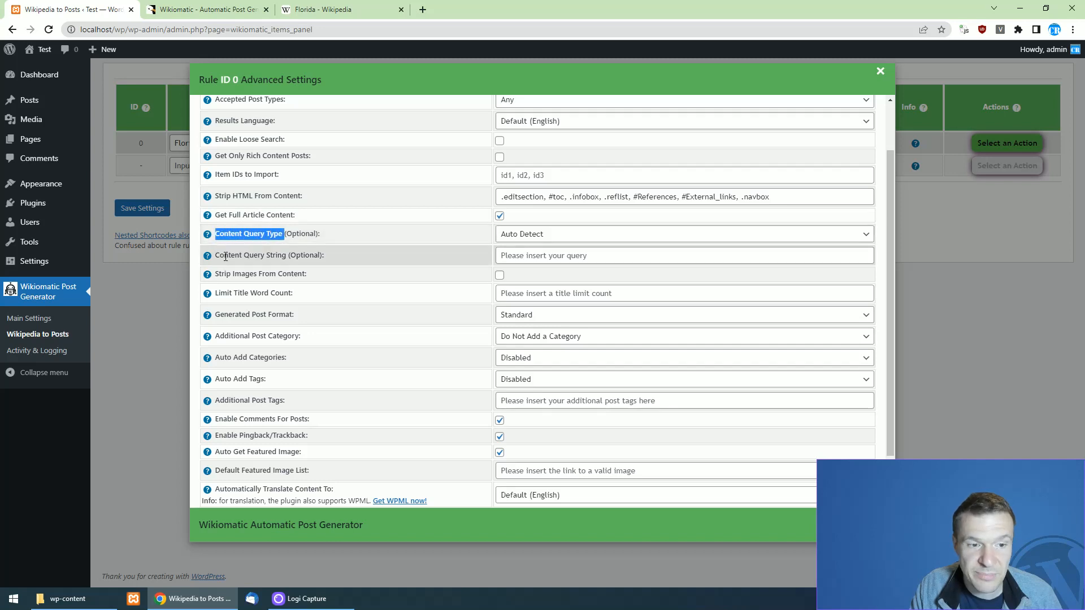
{"action": "left_click_drag", "start_coordinate": [215, 255], "coordinate": [273, 256]}
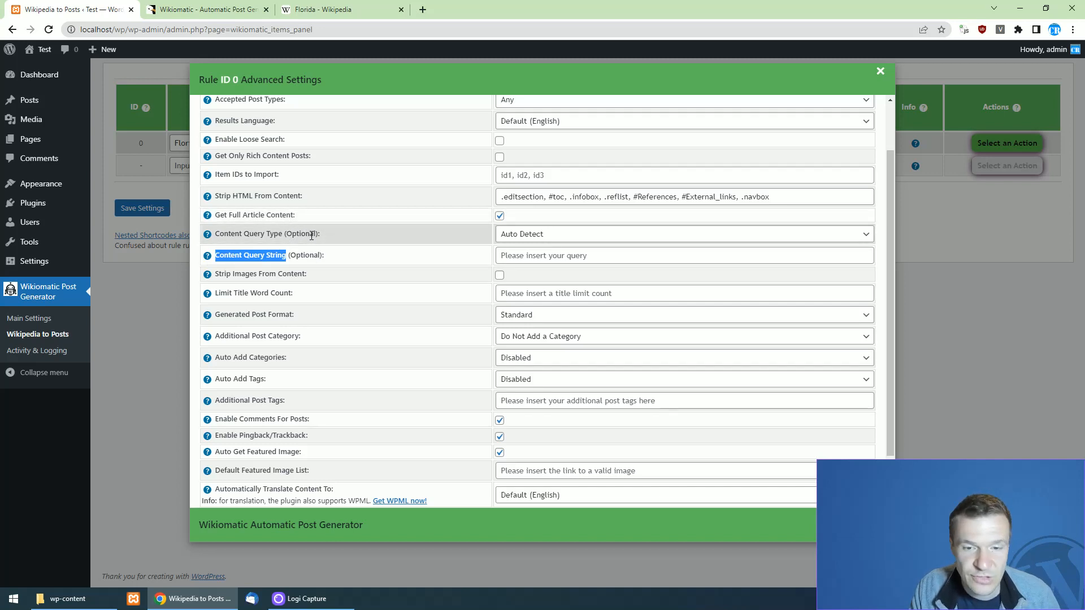
{"action": "left_click", "coordinate": [995, 214]}
Step: Open the test site's front page in a separate tab, check its existing posts, and return to the rules page
{"action": "left_click", "coordinate": [1007, 143]}
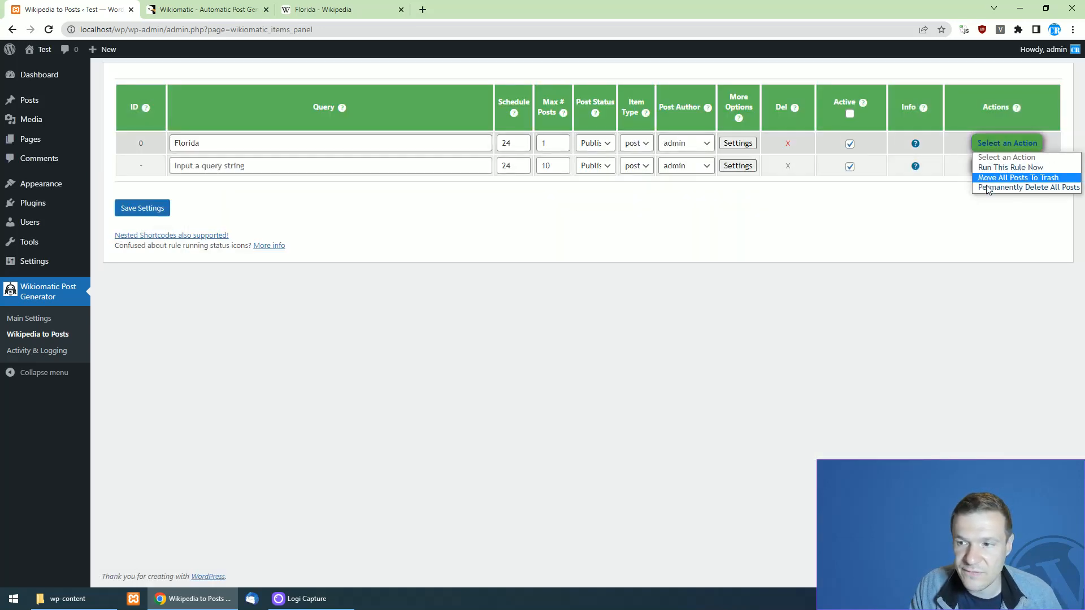
{"action": "left_click", "coordinate": [985, 166]}
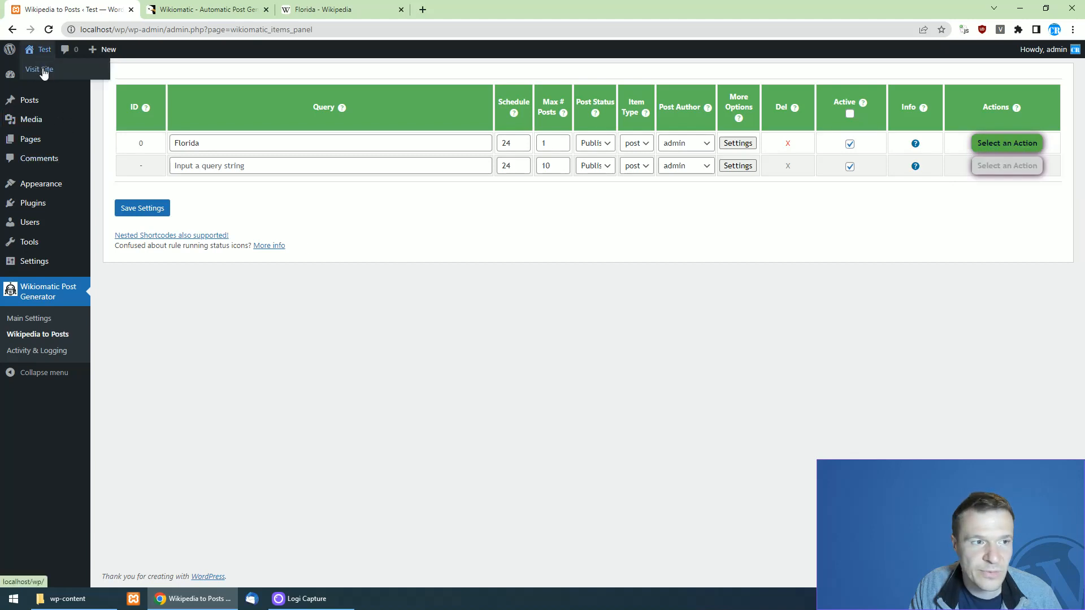
{"action": "middle_click", "coordinate": [105, 49]}
{"action": "left_click", "coordinate": [162, 12]}
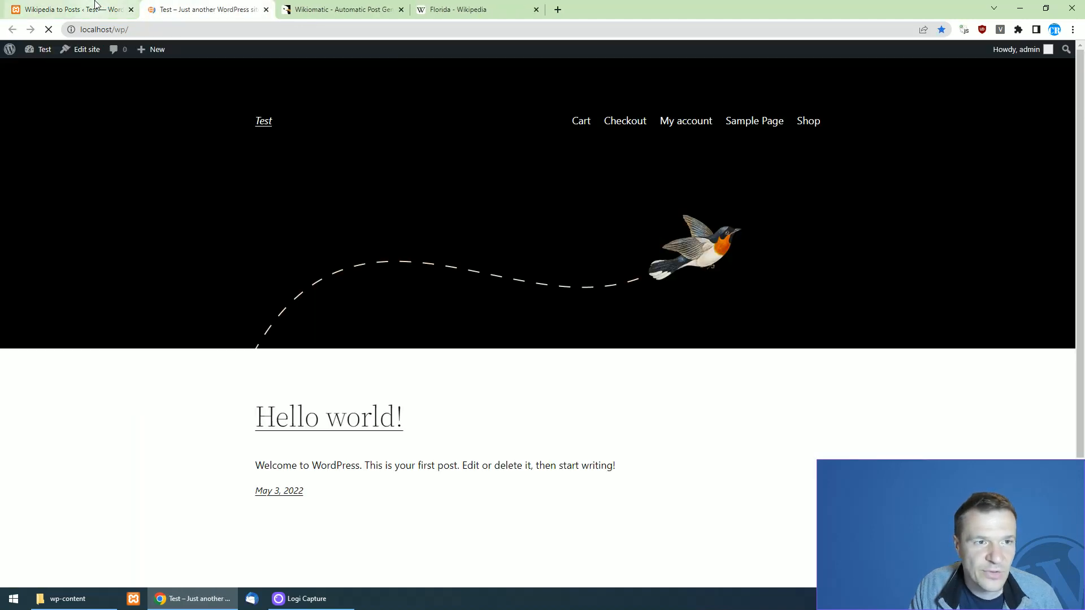
{"action": "scroll", "coordinate": [304, 355], "scroll_direction": "down", "scroll_amount": 3}
{"action": "key", "text": "ctrl+shift+Tab"}
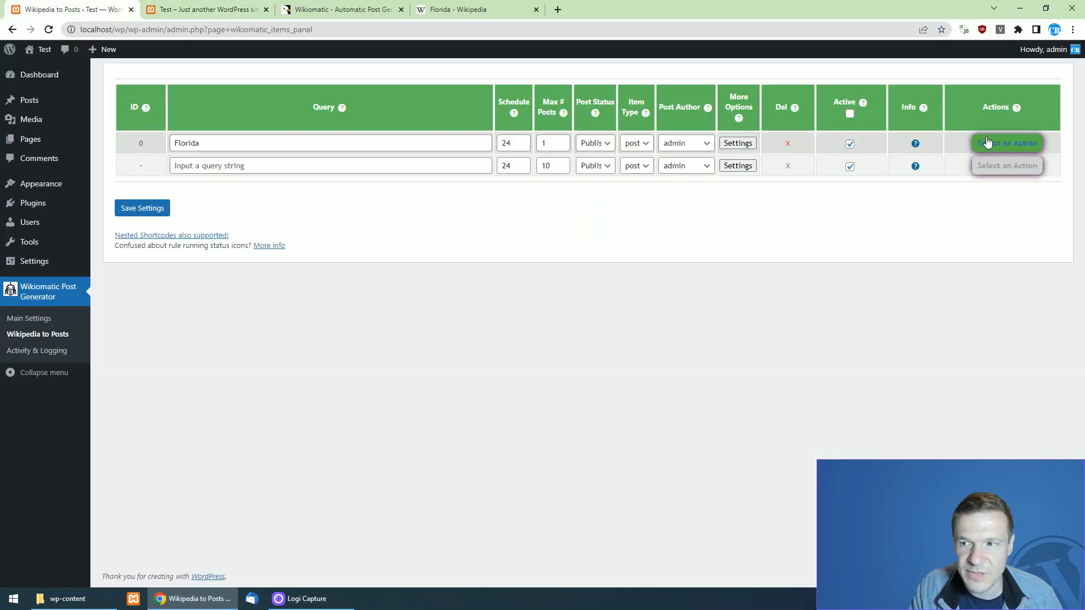
Step: Run the Florida rule now and confirm the import
{"action": "left_click", "coordinate": [1007, 143]}
{"action": "left_click", "coordinate": [993, 168]}
{"action": "key", "text": "Return"}
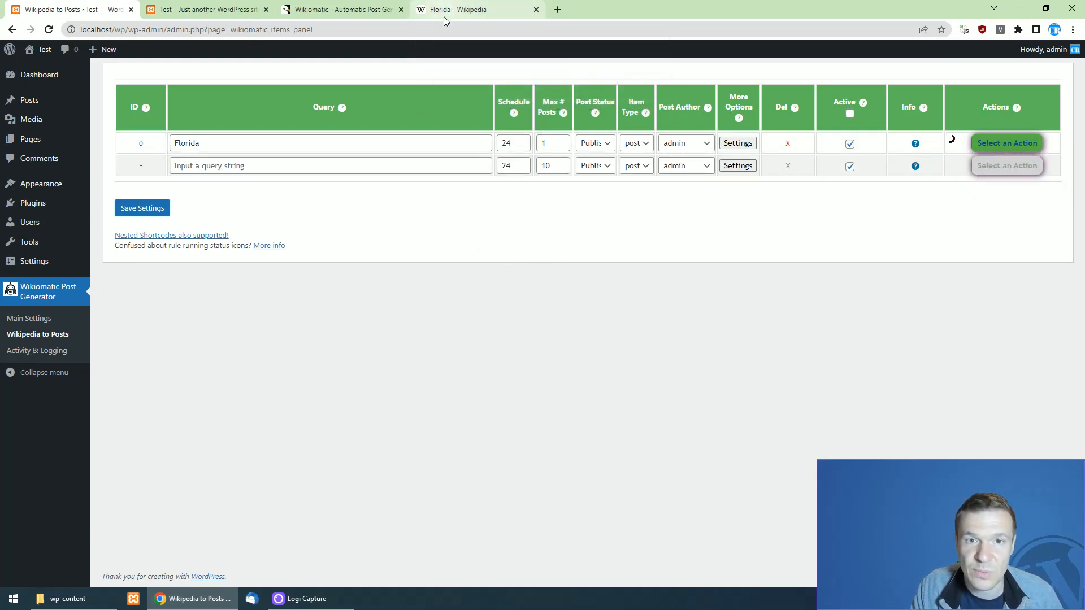
Step: Reload the test site's front page, open the imported Florida post and look through its content
{"action": "left_click", "coordinate": [182, 9]}
{"action": "left_click", "coordinate": [49, 30]}
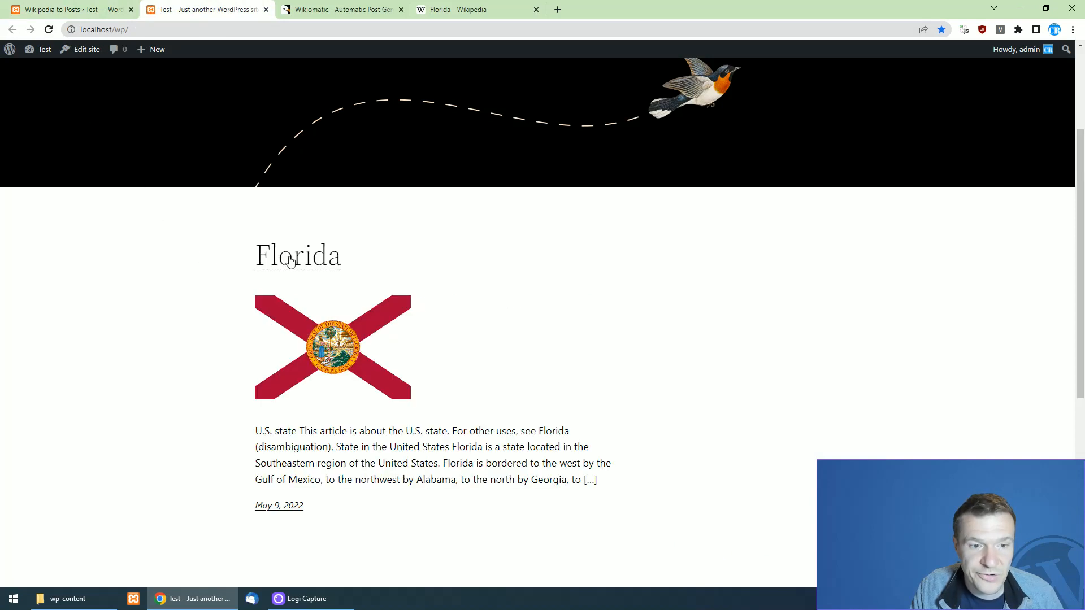
{"action": "left_click", "coordinate": [267, 348]}
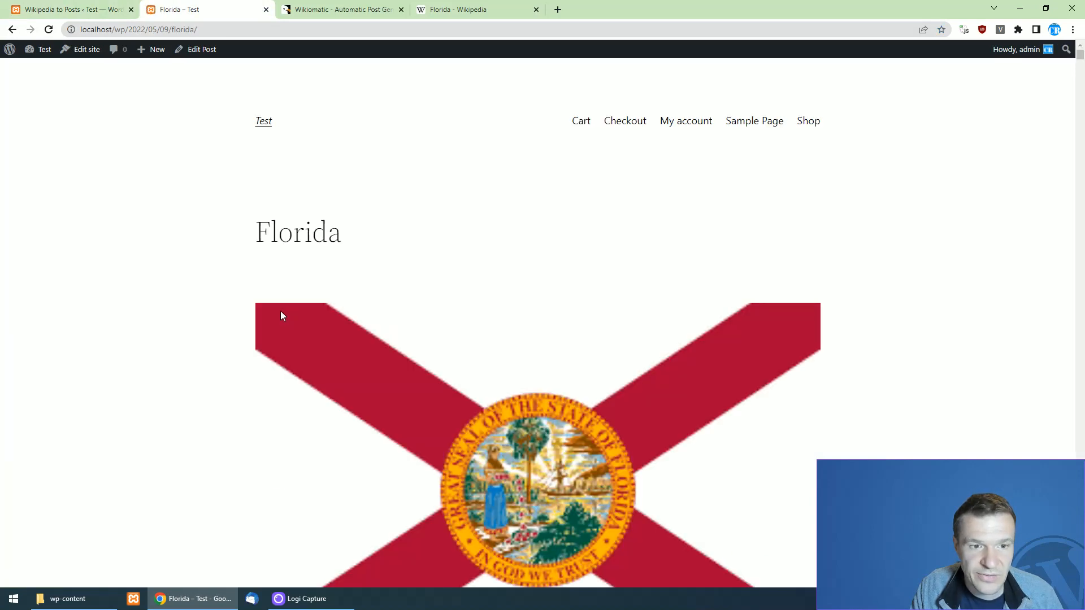
{"action": "scroll", "coordinate": [281, 315], "scroll_direction": "down", "scroll_amount": 2}
{"action": "left_click_drag", "start_coordinate": [1082, 60], "coordinate": [1077, 308]}
Step: Find the "Largest cities or towns in Florida" table in the Wikipedia article
{"action": "left_click", "coordinate": [113, 6]}
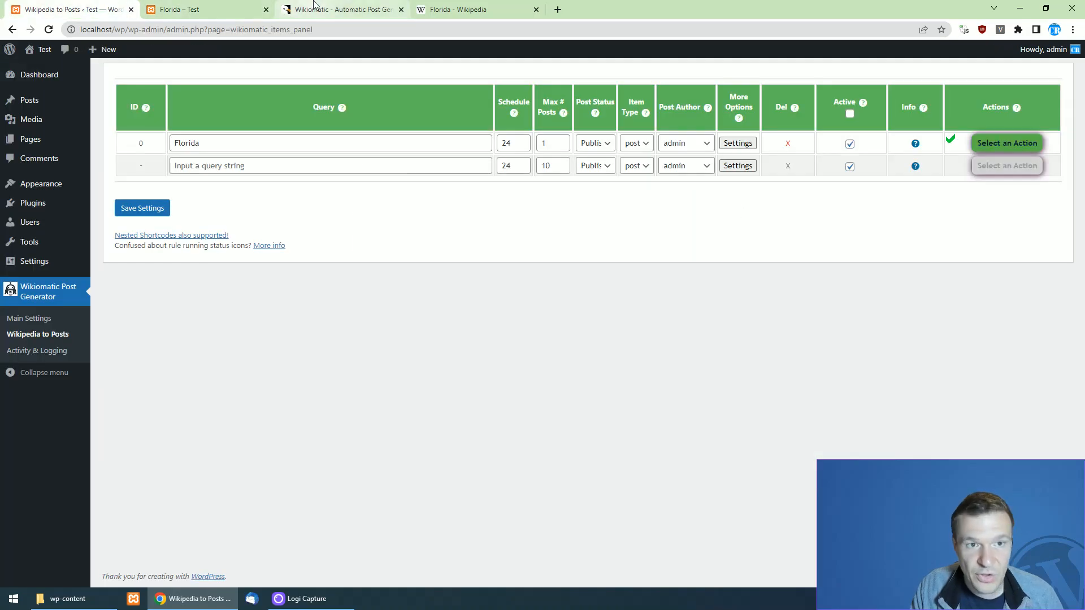
{"action": "left_click", "coordinate": [339, 9]}
{"action": "left_click", "coordinate": [452, 9]}
{"action": "scroll", "coordinate": [378, 264], "scroll_direction": "down", "scroll_amount": 20}
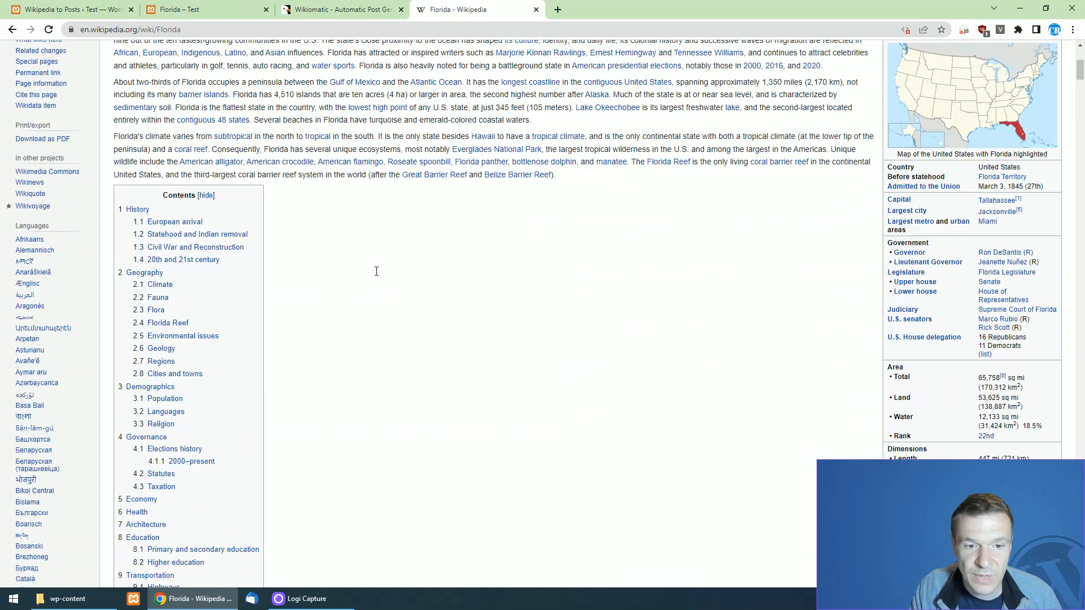
{"action": "scroll", "coordinate": [1077, 209], "scroll_direction": "down", "scroll_amount": 20}
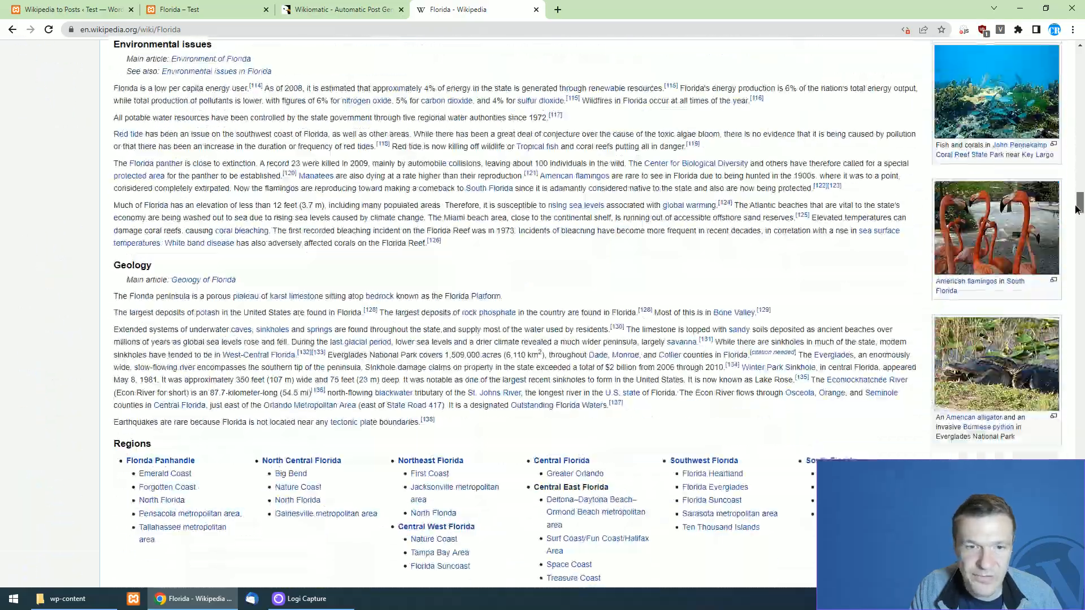
{"action": "left_click_drag", "start_coordinate": [1077, 209], "coordinate": [1077, 226]}
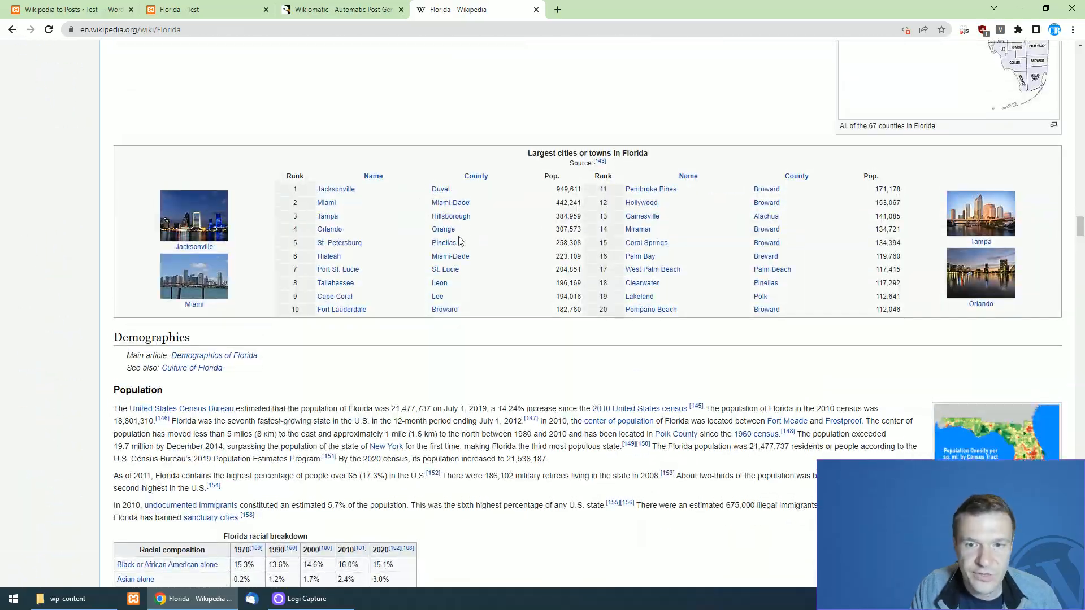
{"action": "scroll", "coordinate": [486, 339], "scroll_direction": "up", "scroll_amount": 3}
{"action": "scroll", "coordinate": [477, 316], "scroll_direction": "down", "scroll_amount": 1}
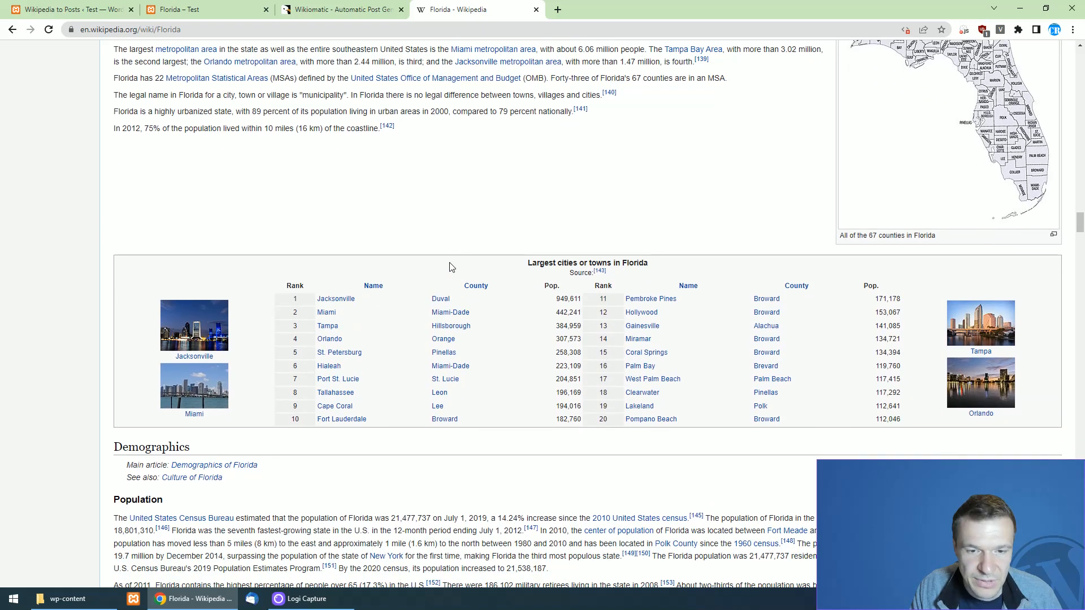
Step: Inspect the "Largest cities or towns in Florida" table in the browser's developer tools
{"action": "right_click", "coordinate": [413, 269]}
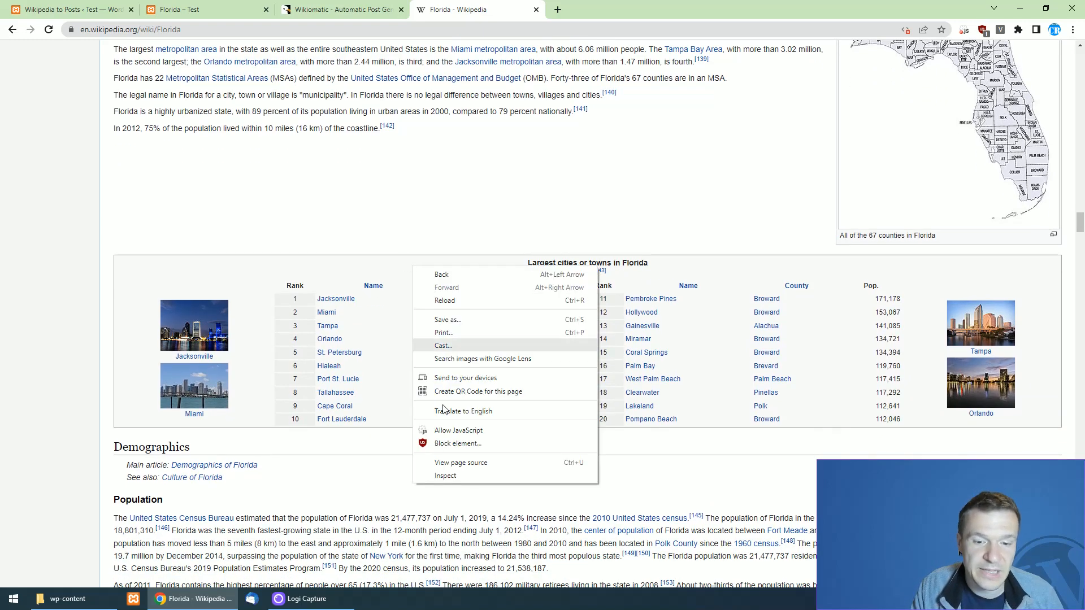
{"action": "right_click", "coordinate": [401, 270]}
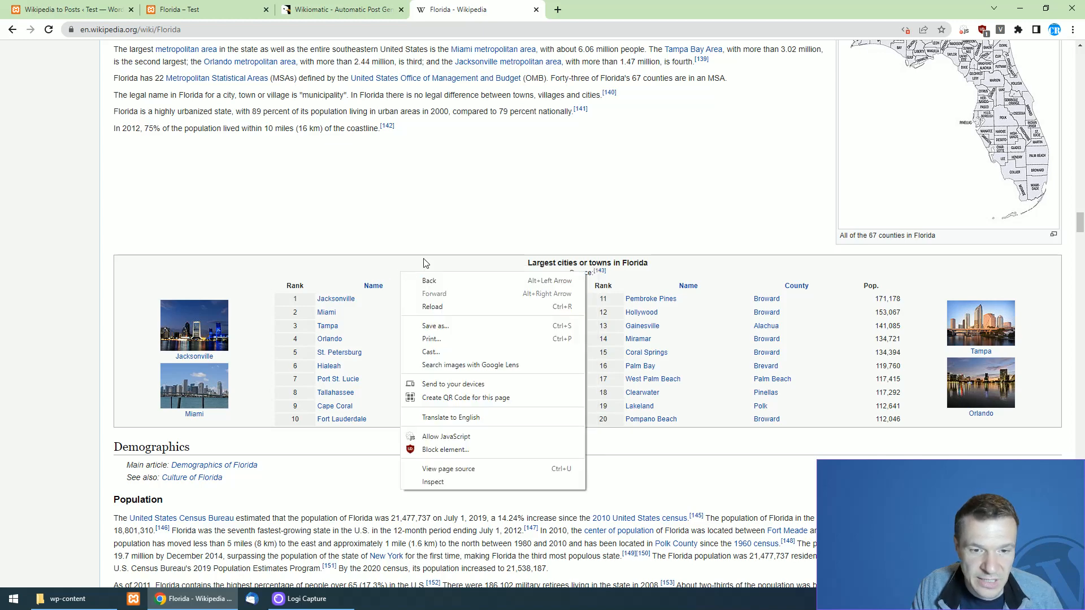
{"action": "right_click", "coordinate": [389, 269]}
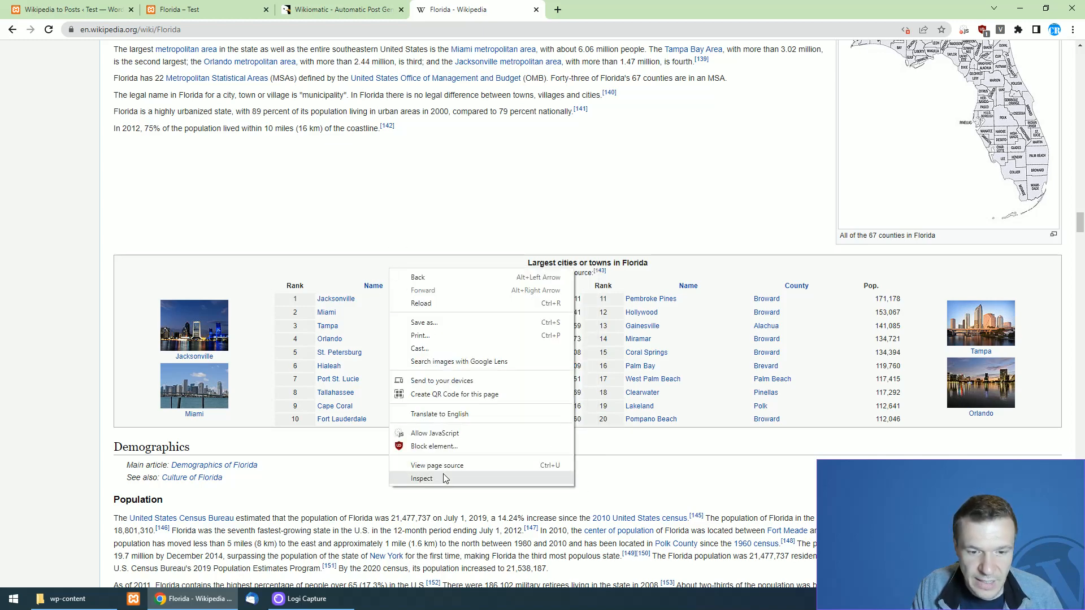
{"action": "left_click", "coordinate": [421, 480]}
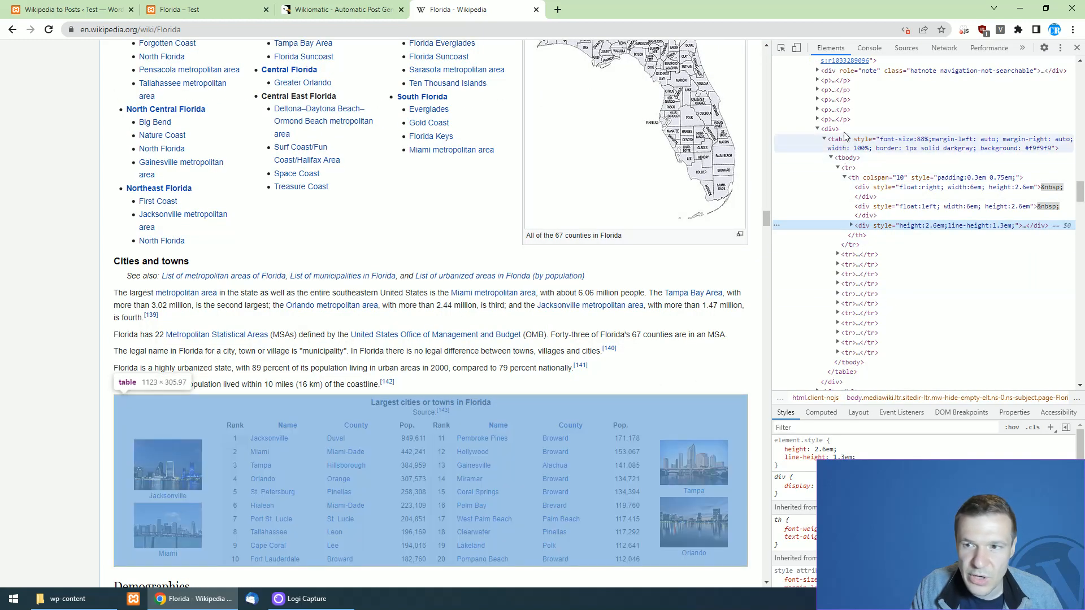
Step: Copy the XPath of the div element that wraps the largest cities table
{"action": "left_click", "coordinate": [843, 131]}
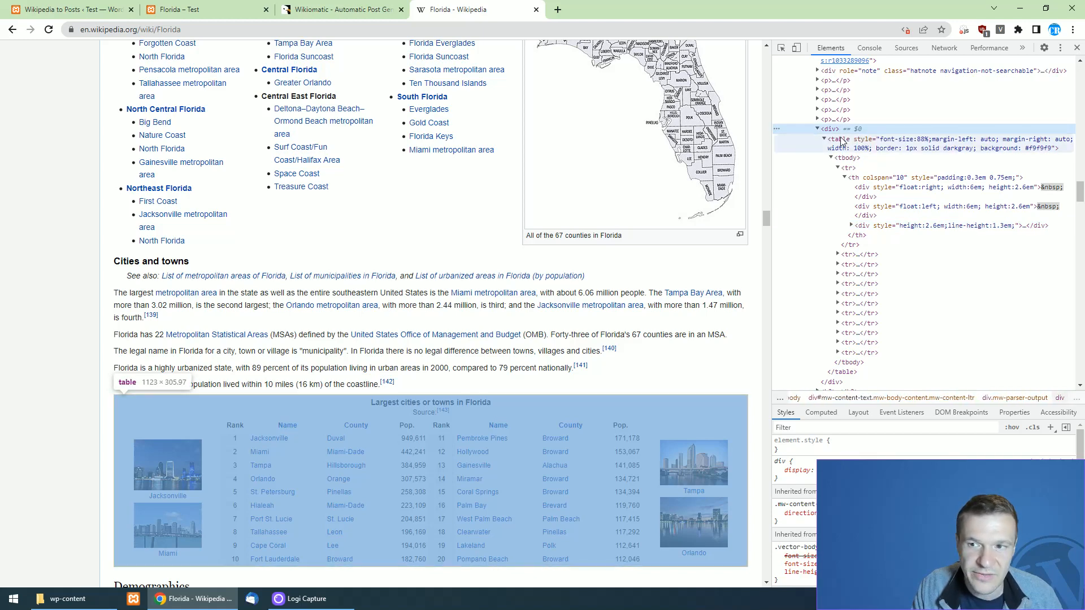
{"action": "scroll", "coordinate": [672, 336], "scroll_direction": "down", "scroll_amount": 1}
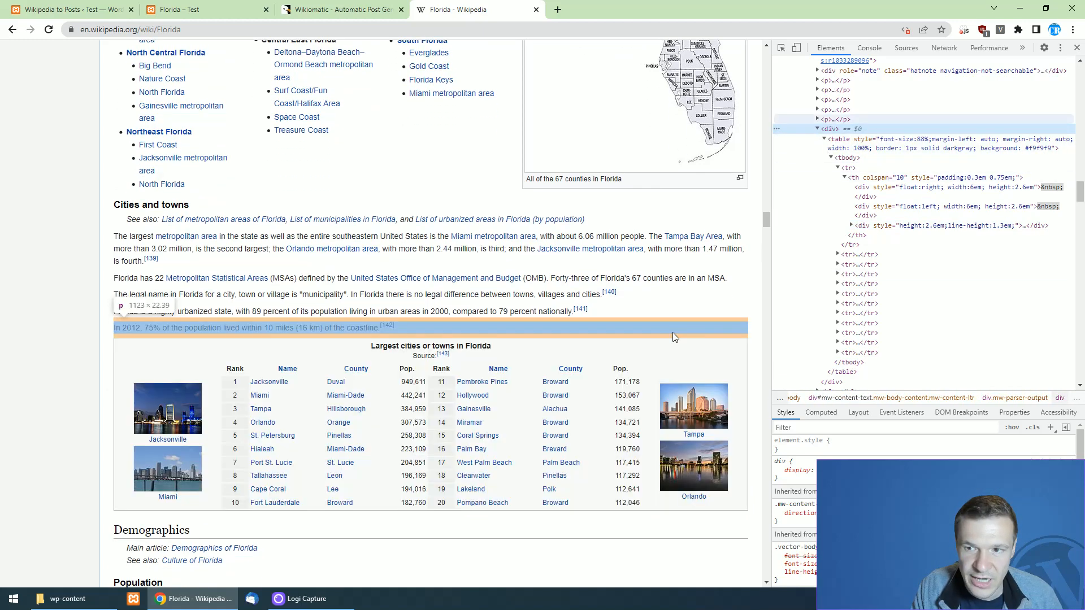
{"action": "right_click", "coordinate": [836, 131]}
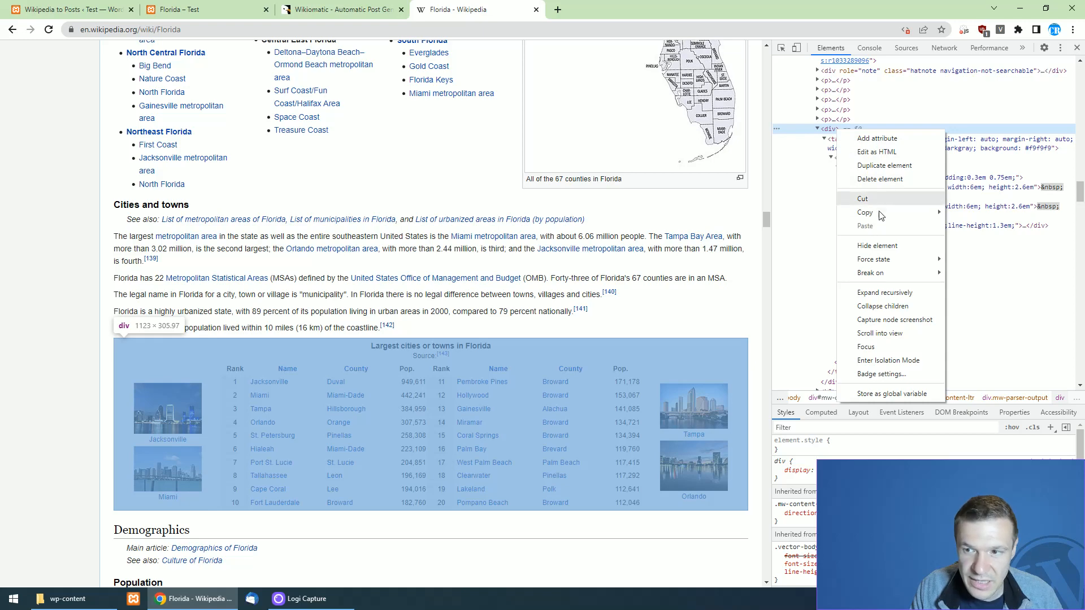
{"action": "mouse_move", "coordinate": [880, 218]}
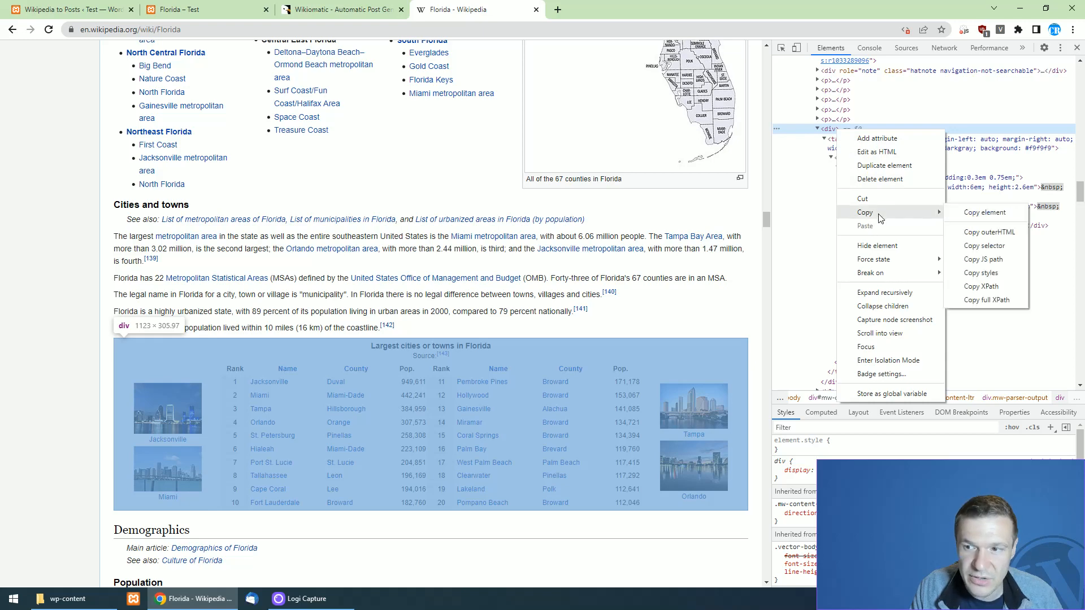
{"action": "left_click", "coordinate": [980, 287]}
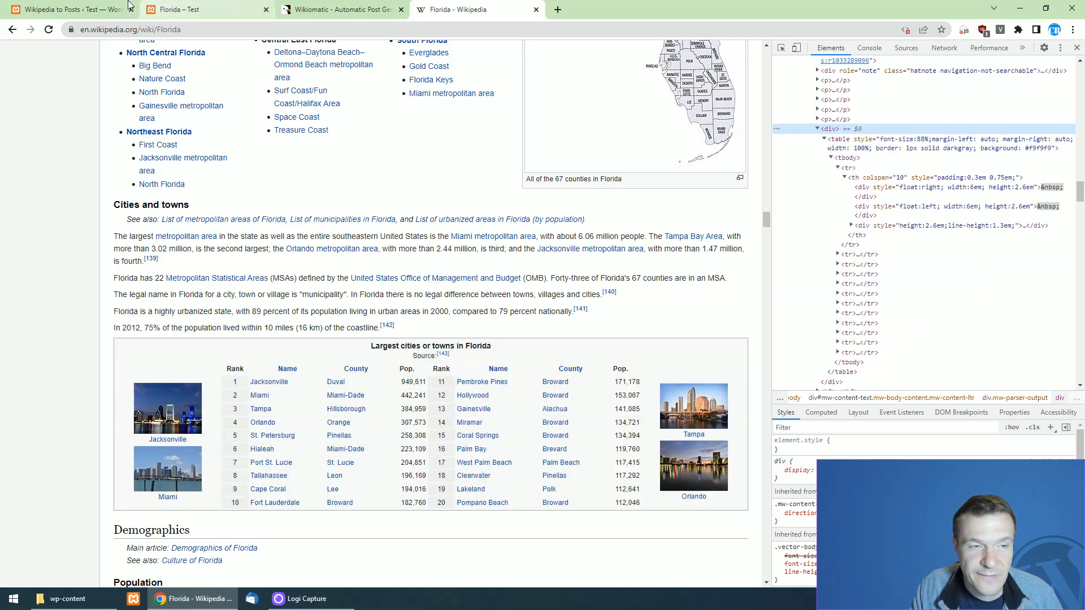
Step: In the Florida rule's advanced settings on the Wikipedia to Posts page, set the content query type to XPath/CSS Selector
{"action": "left_click", "coordinate": [72, 9]}
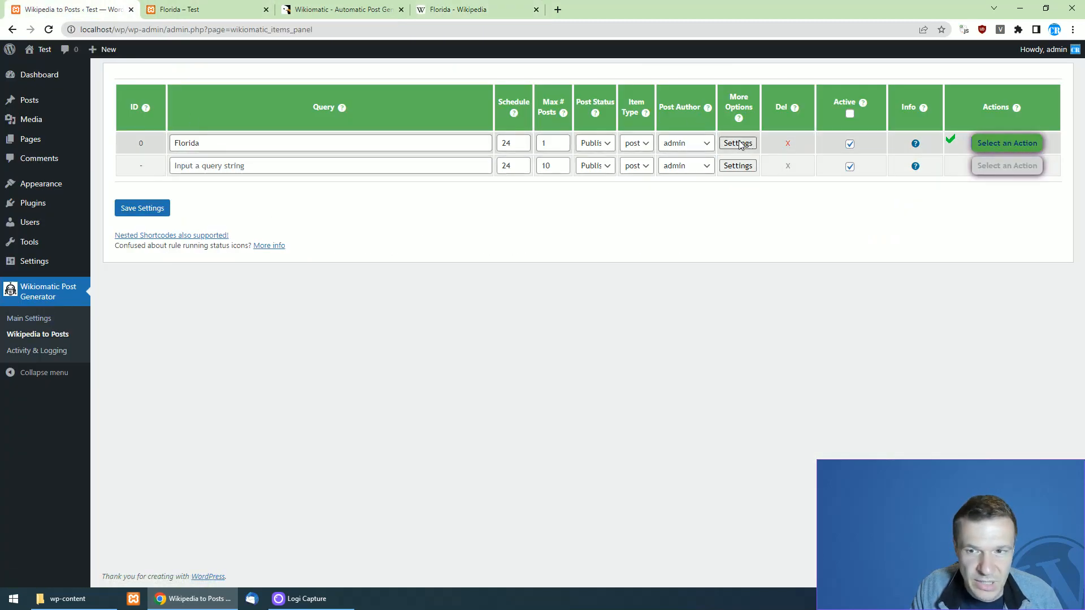
{"action": "left_click", "coordinate": [739, 144]}
{"action": "scroll", "coordinate": [475, 316], "scroll_direction": "down", "scroll_amount": 1}
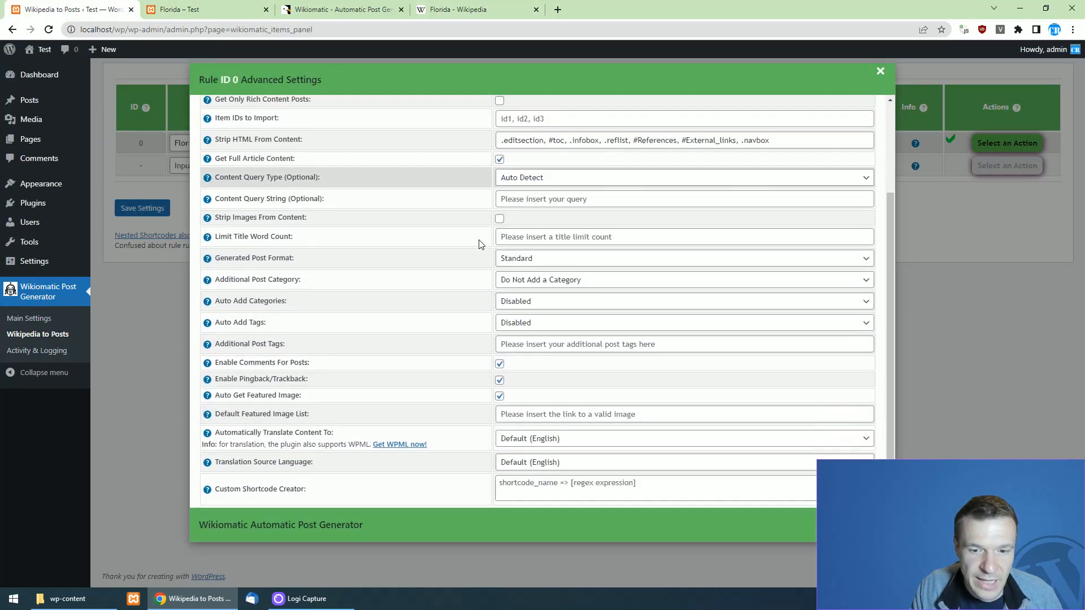
{"action": "scroll", "coordinate": [479, 313], "scroll_direction": "up", "scroll_amount": 3}
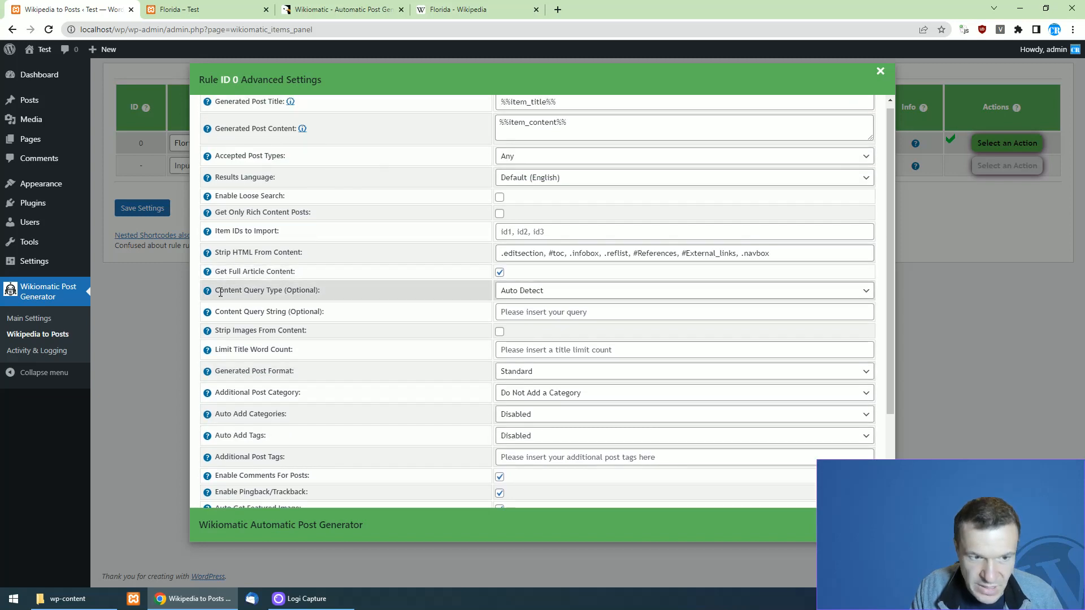
{"action": "left_click", "coordinate": [521, 290]}
{"action": "left_click", "coordinate": [525, 333]}
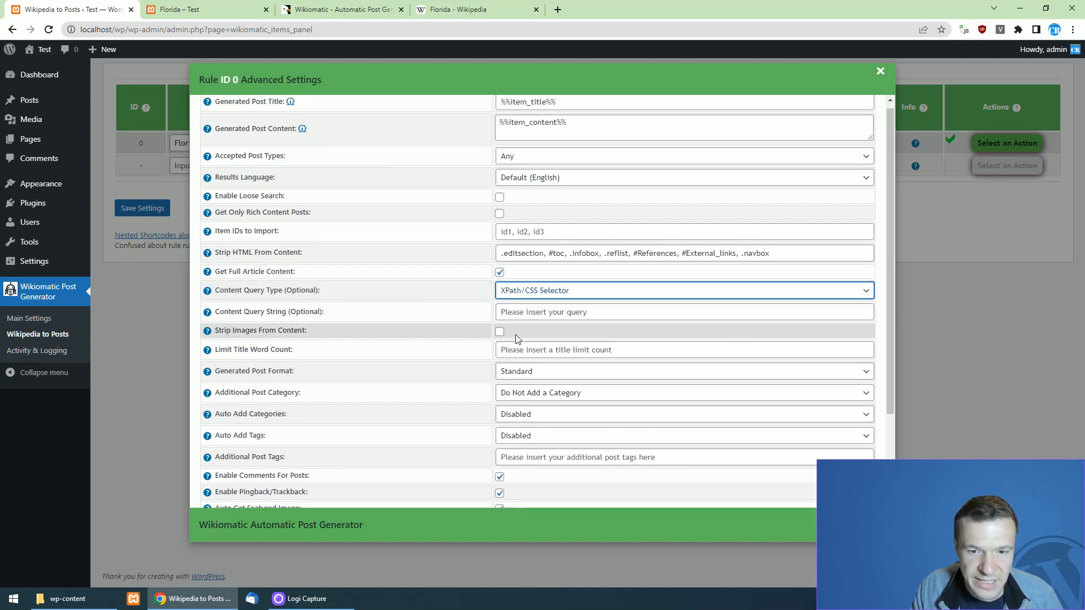
{"action": "right_click", "coordinate": [515, 312]}
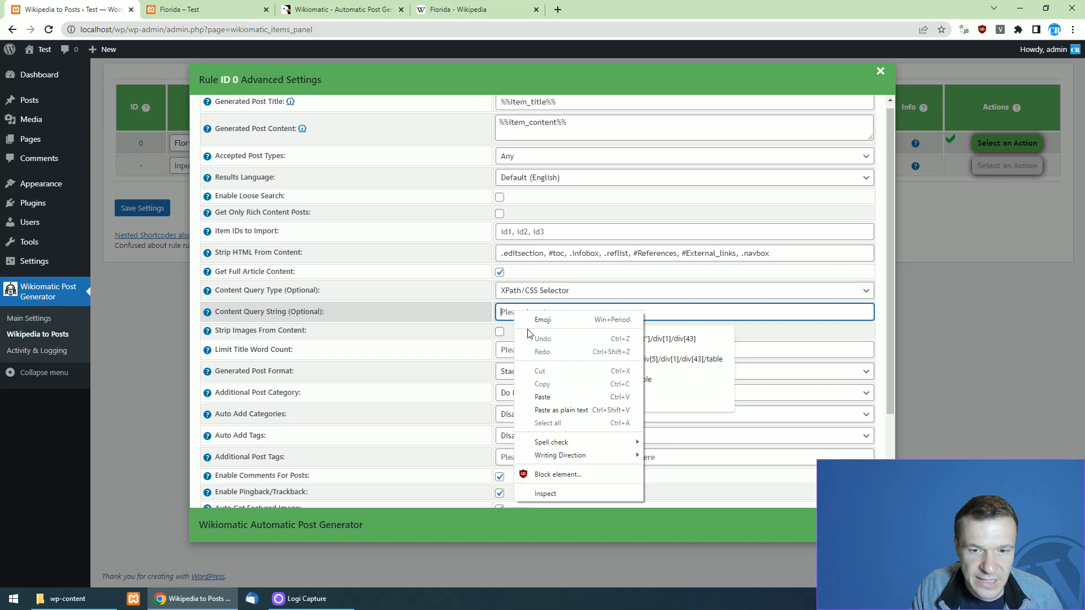
{"action": "left_click", "coordinate": [545, 399]}
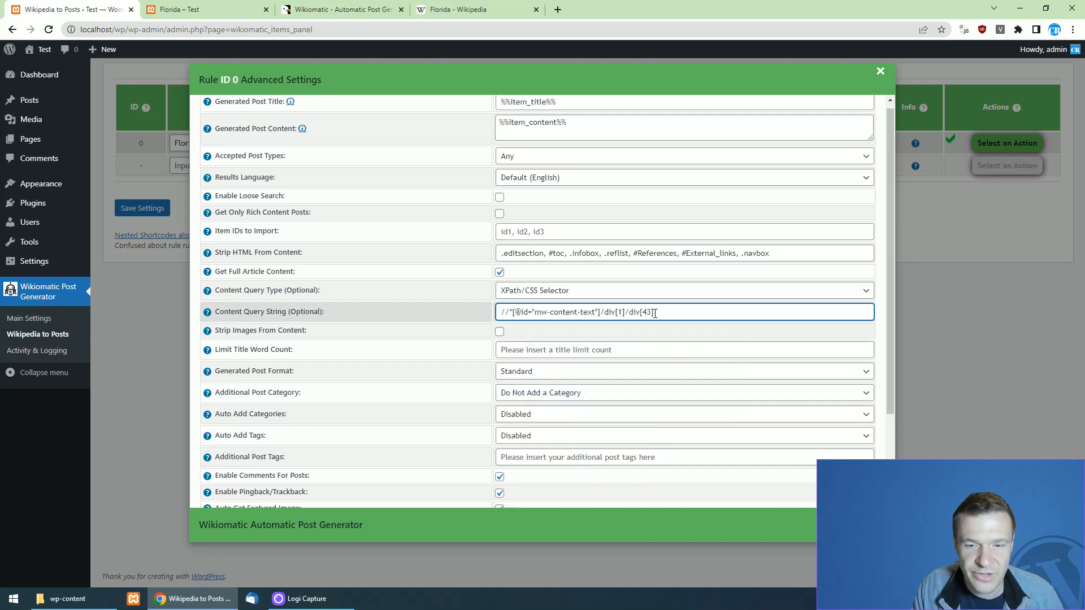
{"action": "left_click", "coordinate": [151, 208]}
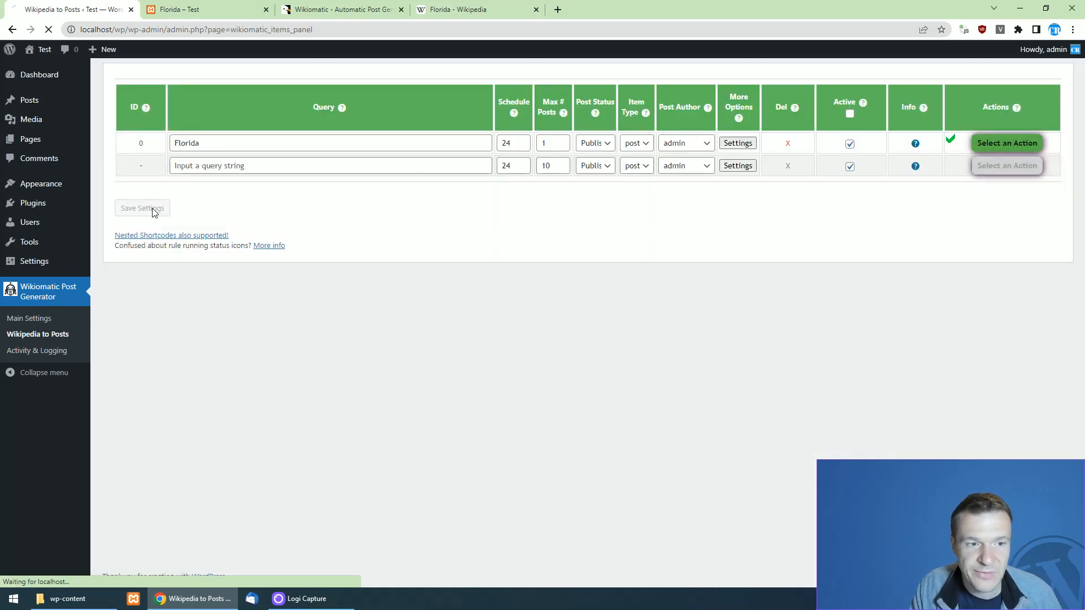
Step: Permanently delete all posts generated by the Florida rule and reload the Florida post page to check the removal
{"action": "left_click", "coordinate": [986, 144]}
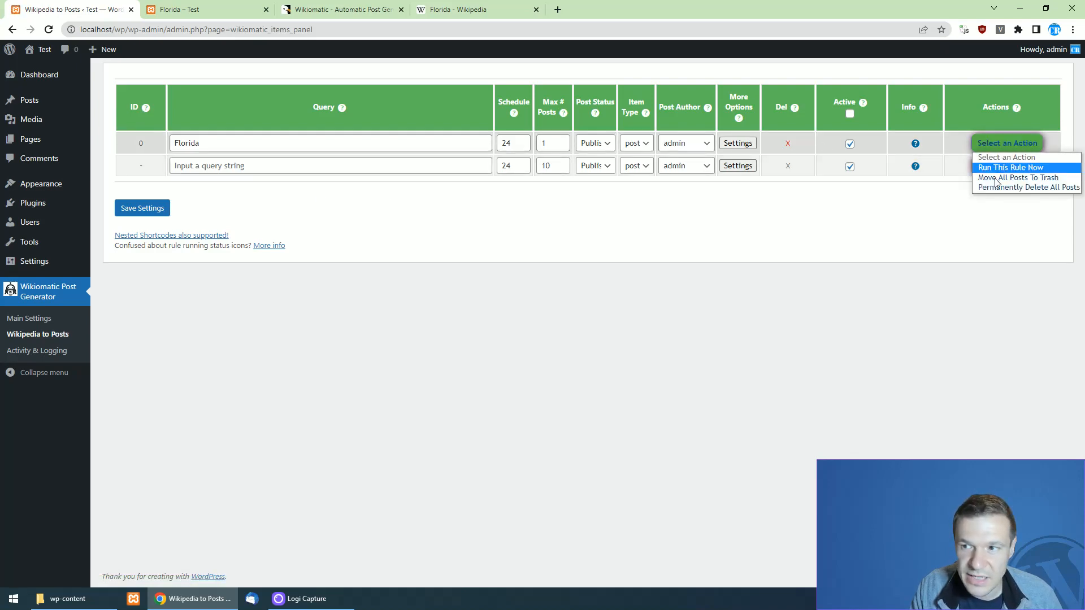
{"action": "left_click", "coordinate": [993, 187]}
{"action": "key", "text": "Return"}
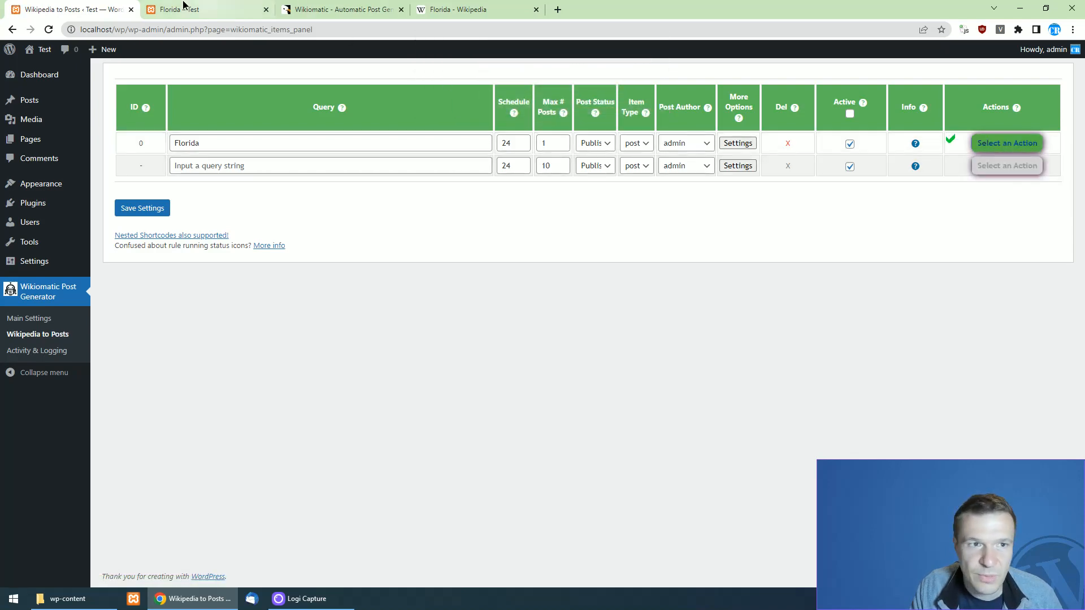
{"action": "left_click", "coordinate": [183, 6]}
{"action": "key", "text": "F5"}
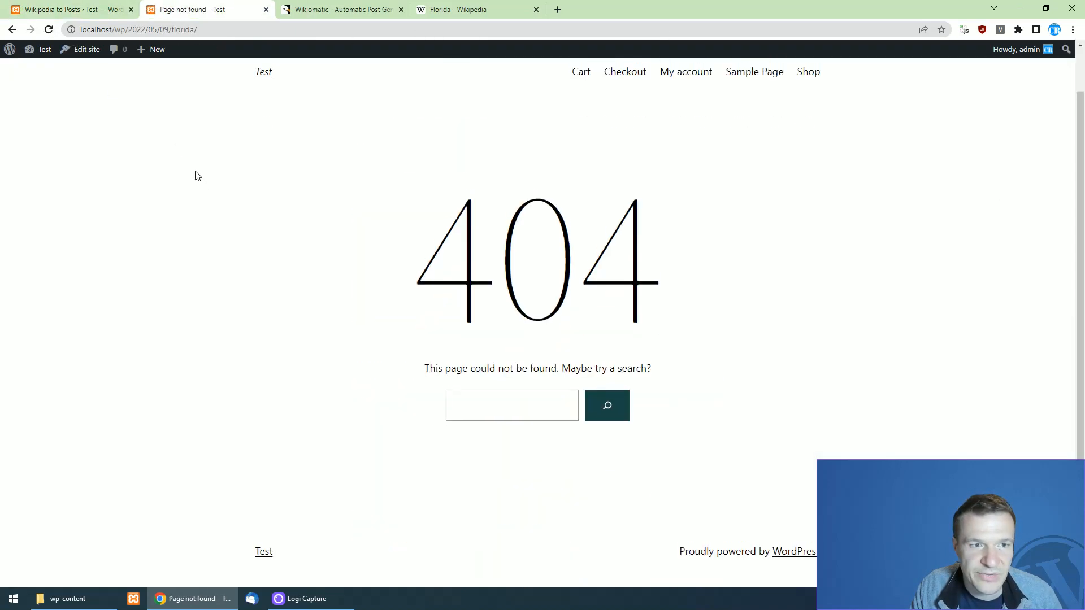
Step: Run the Florida import rule again from the Wikipedia to Posts page
{"action": "left_click", "coordinate": [85, 8]}
{"action": "left_click", "coordinate": [1001, 143]}
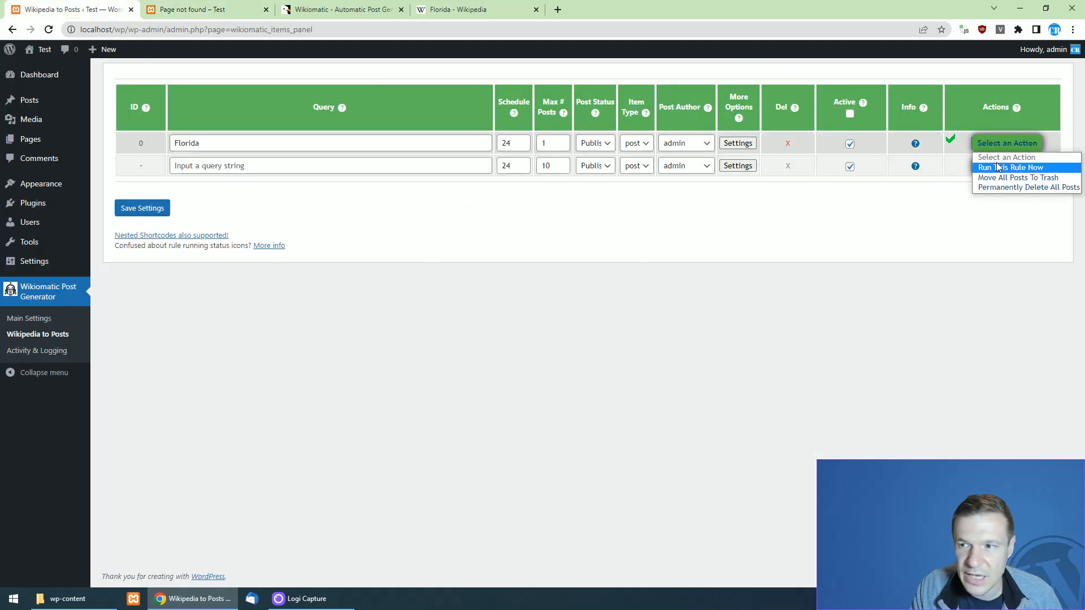
{"action": "left_click", "coordinate": [998, 168]}
{"action": "key", "text": "Return"}
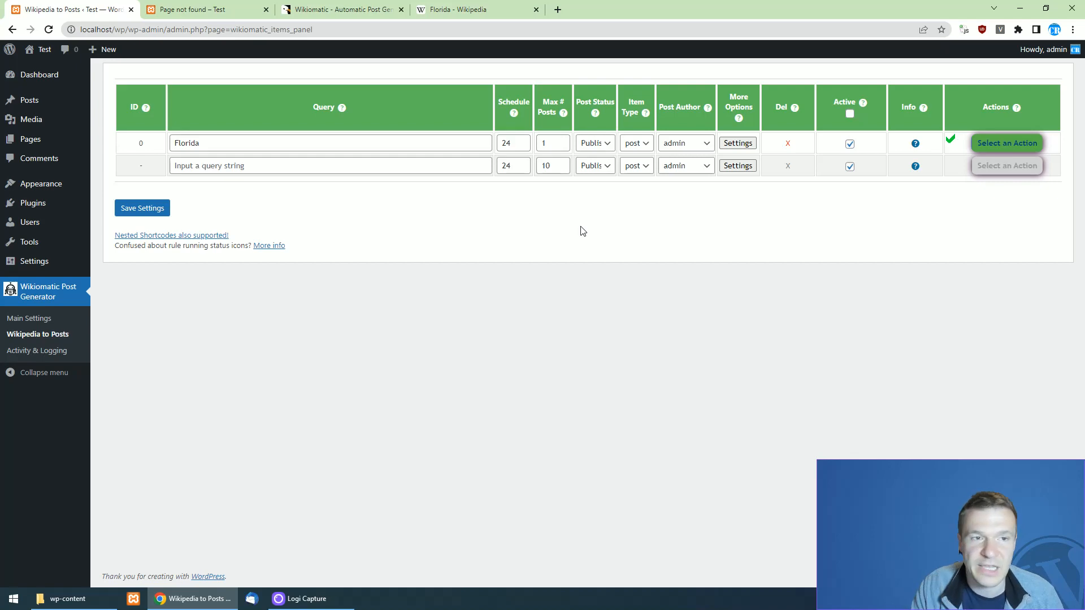
Step: Reload the Florida post on the test site and examine which part of the article was imported
{"action": "left_click", "coordinate": [190, 10]}
{"action": "left_click", "coordinate": [50, 29]}
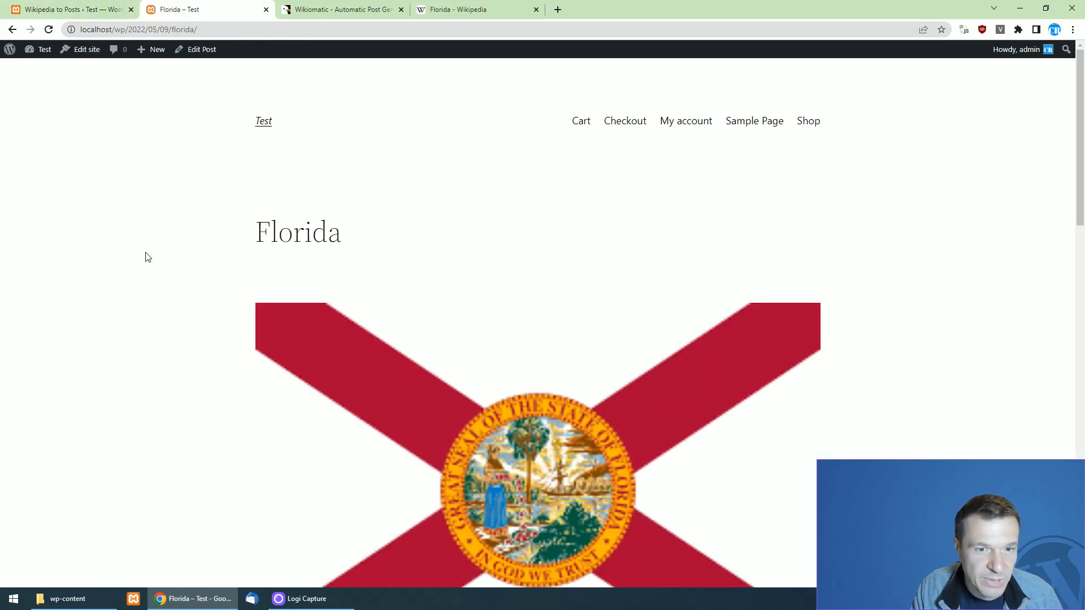
{"action": "scroll", "coordinate": [159, 264], "scroll_direction": "down", "scroll_amount": 12}
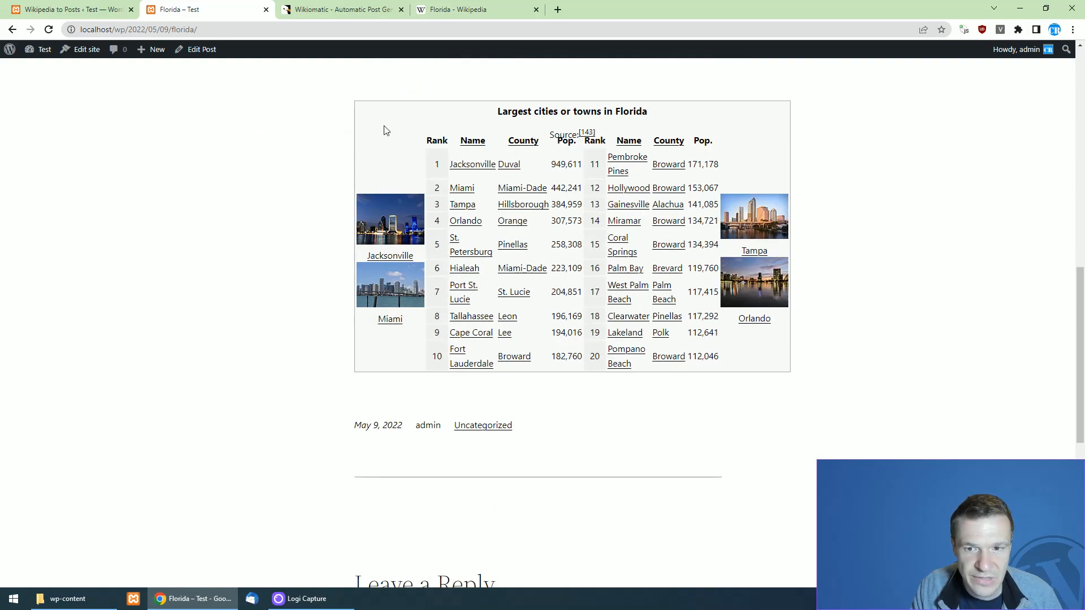
{"action": "scroll", "coordinate": [337, 254], "scroll_direction": "down", "scroll_amount": 2}
{"action": "scroll", "coordinate": [346, 291], "scroll_direction": "up", "scroll_amount": 4}
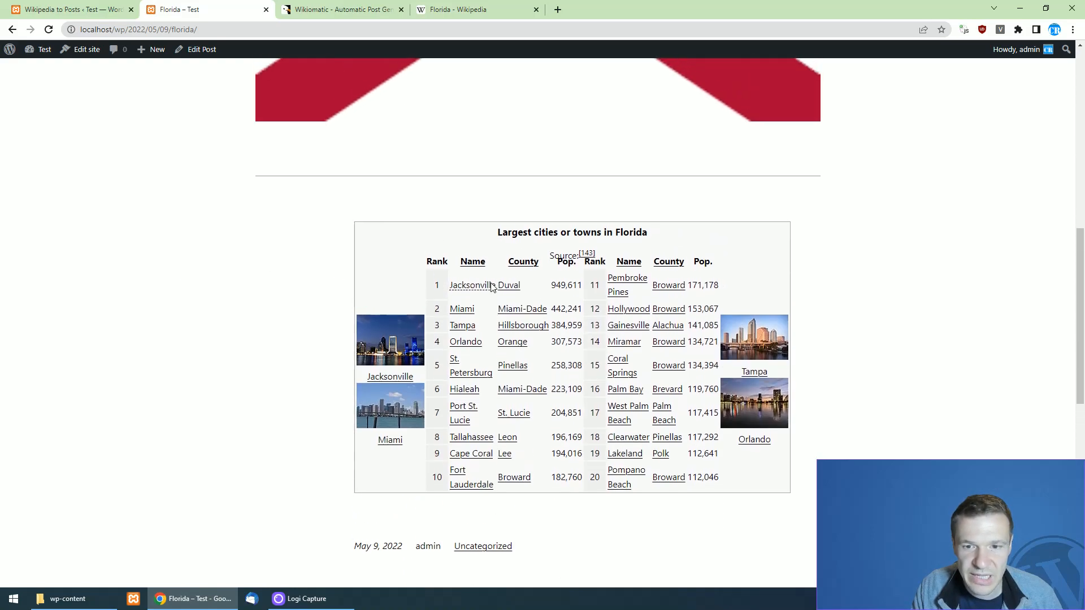
{"action": "scroll", "coordinate": [491, 287], "scroll_direction": "down", "scroll_amount": 1}
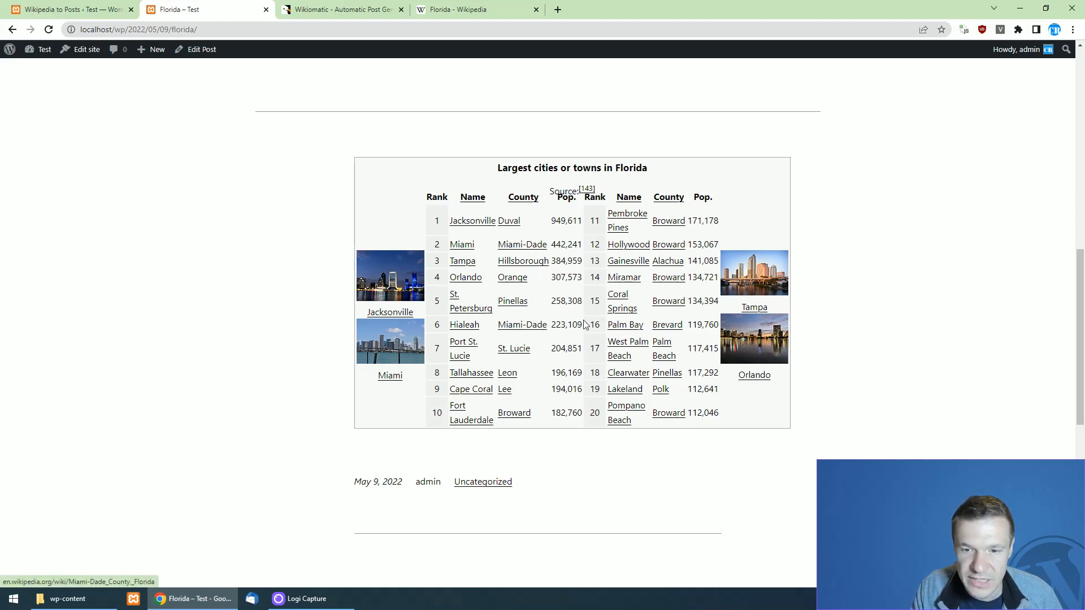
{"action": "left_click_drag", "start_coordinate": [497, 168], "coordinate": [652, 178]}
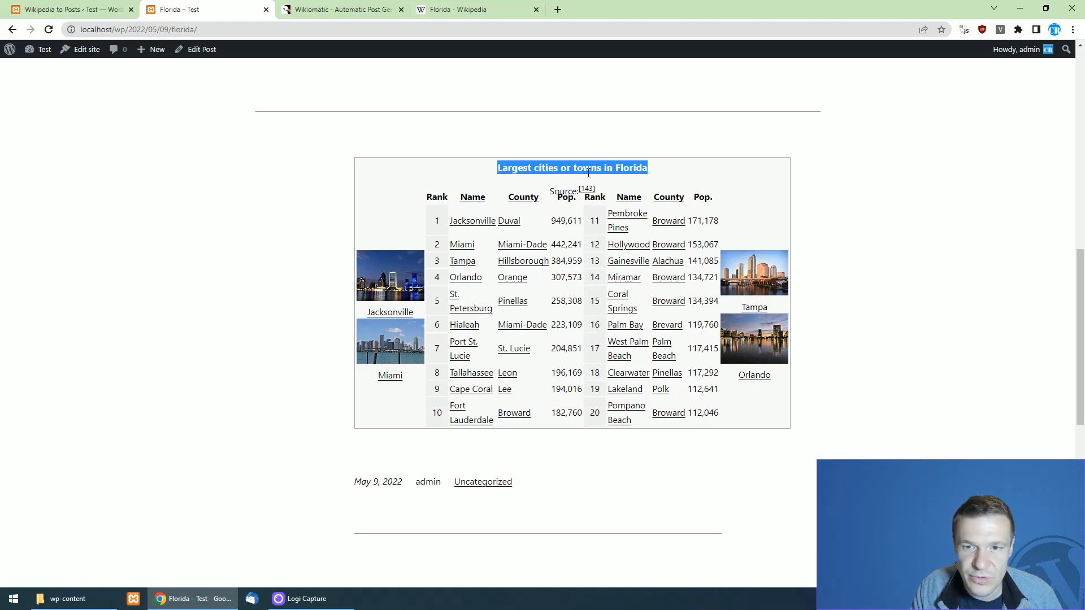
{"action": "left_click", "coordinate": [366, 94]}
Step: Compare the imported cities table with the original in the Wikipedia article, and return to the Wikipedia to Posts rules
{"action": "left_click", "coordinate": [439, 6]}
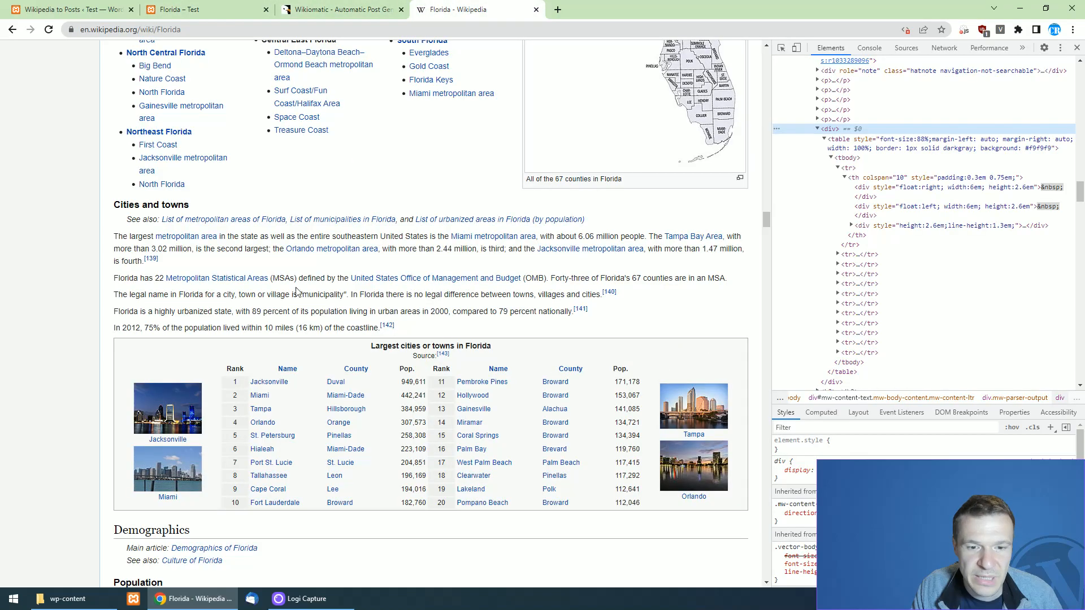
{"action": "scroll", "coordinate": [299, 292], "scroll_direction": "down", "scroll_amount": 2}
{"action": "left_click", "coordinate": [199, 7]}
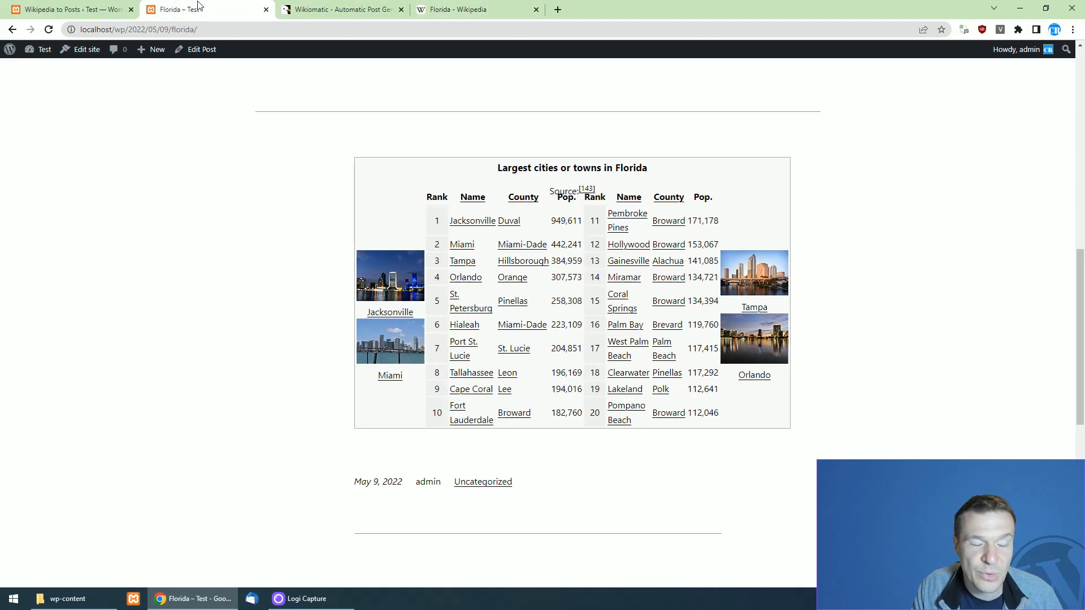
{"action": "left_click", "coordinate": [85, 9]}
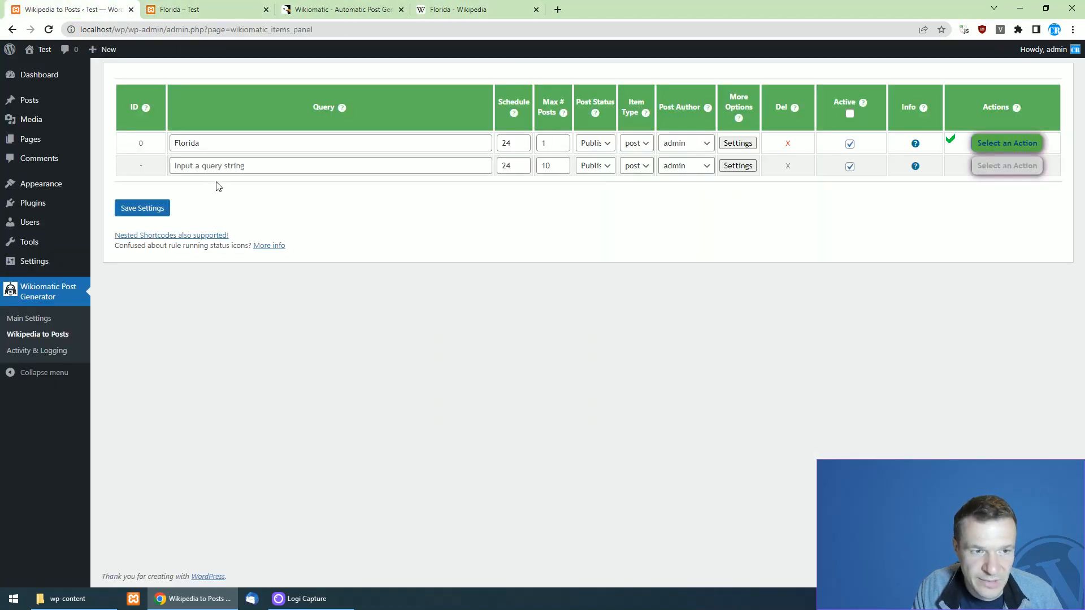